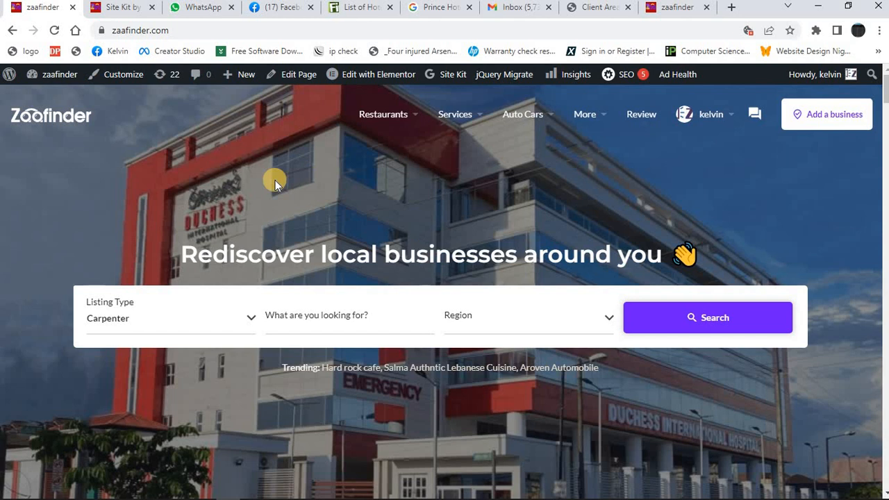
Open zaafinder.com and start adding a business listing in the Hotel category.
click(189, 35)
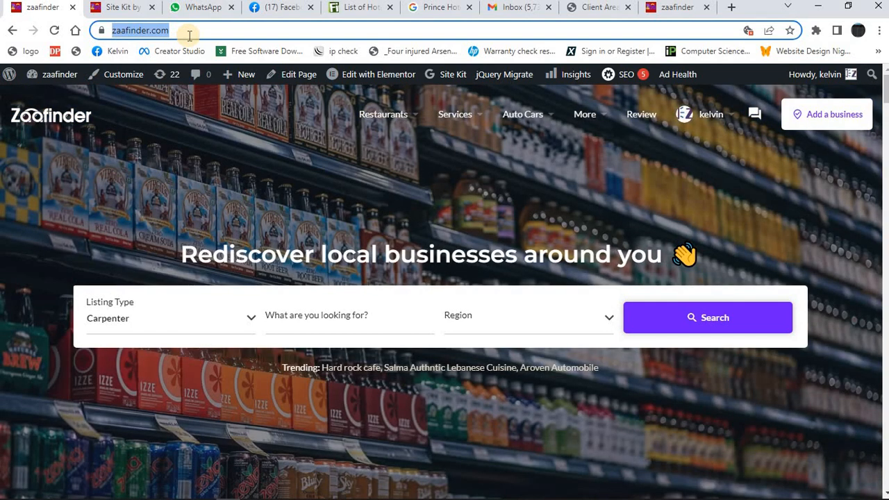
text(z)
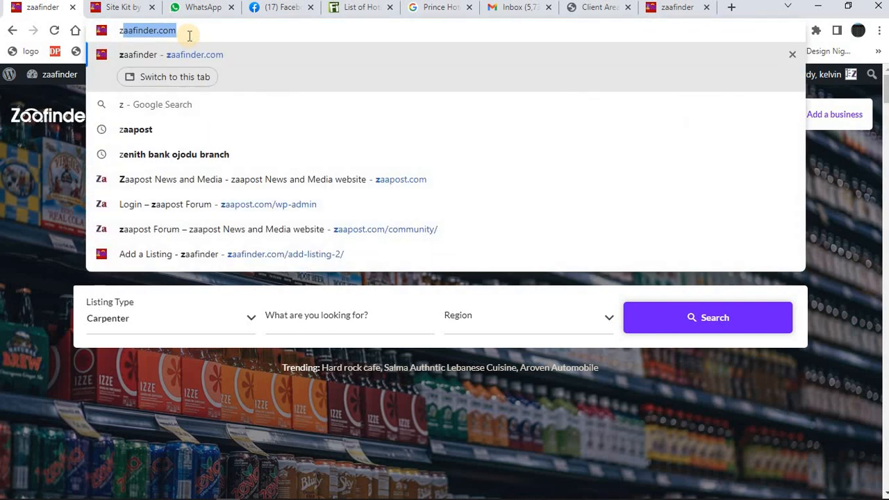
text(aafinde)
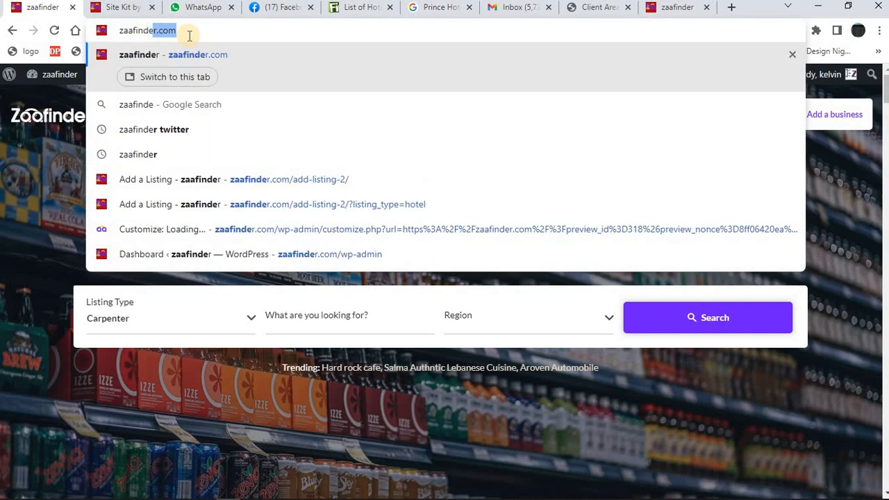
text(r.co)
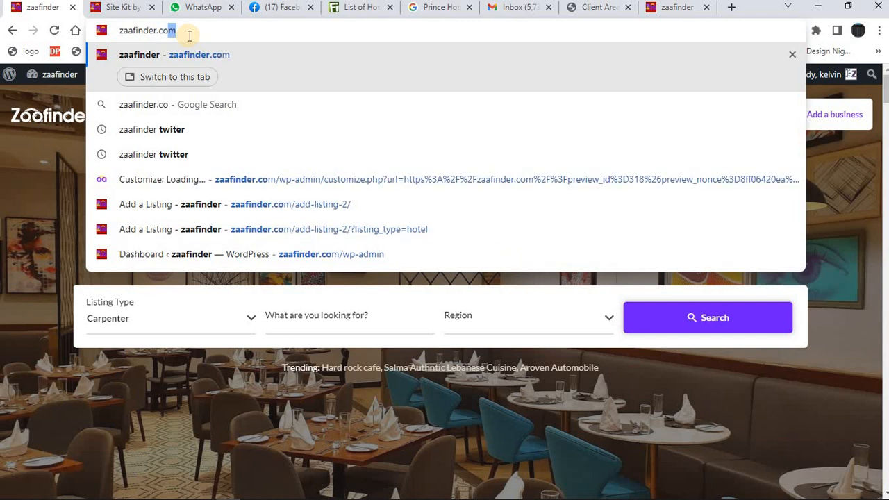
text(m)
key(Return)
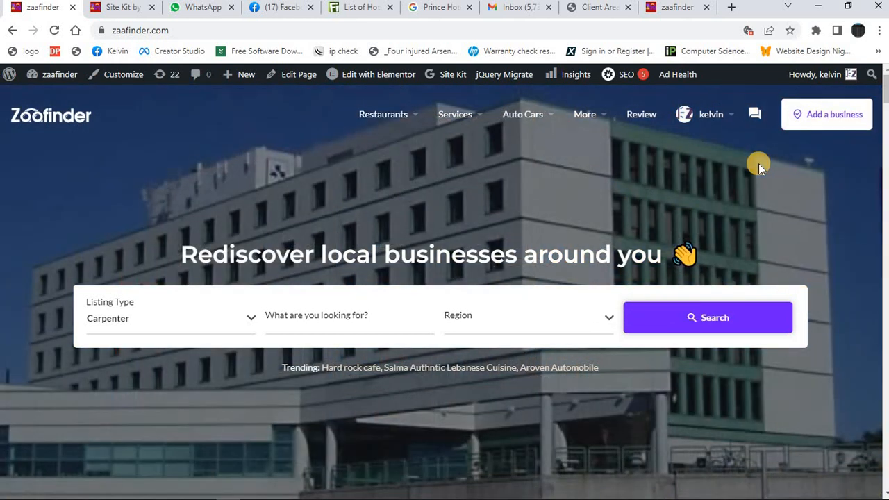
click(823, 122)
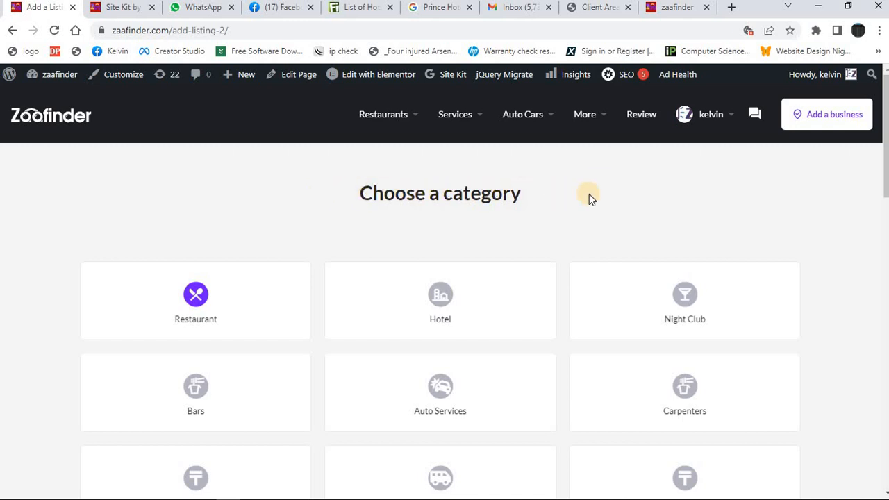
click(440, 302)
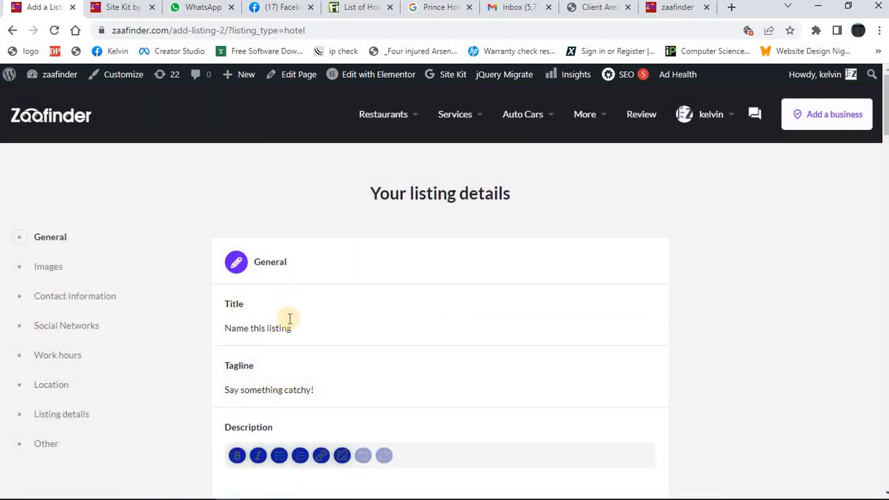
Switch to the Finelib list of Kano hotels and copy the name Quarter House Hotel.
click(355, 13)
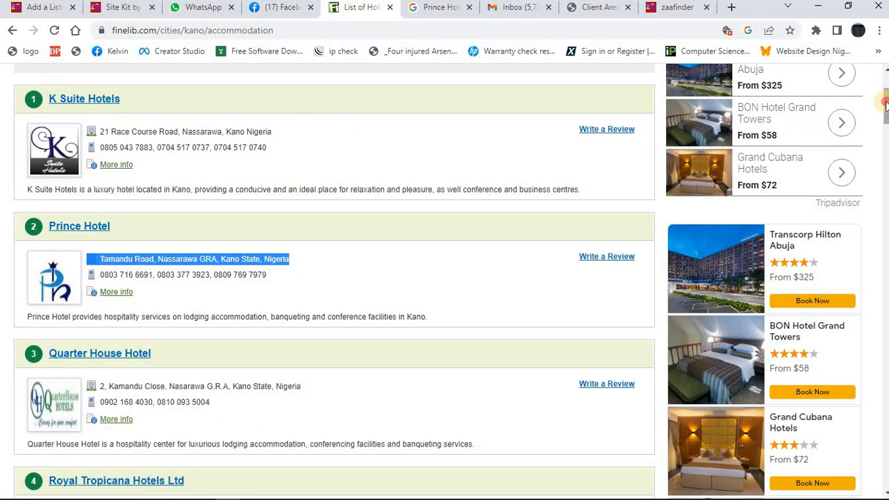
drag(885, 104, 885, 85)
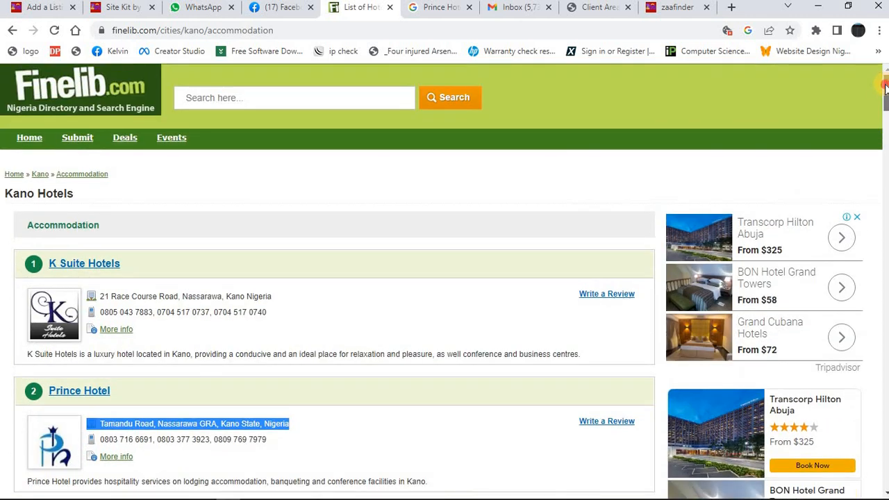
drag(885, 94, 886, 102)
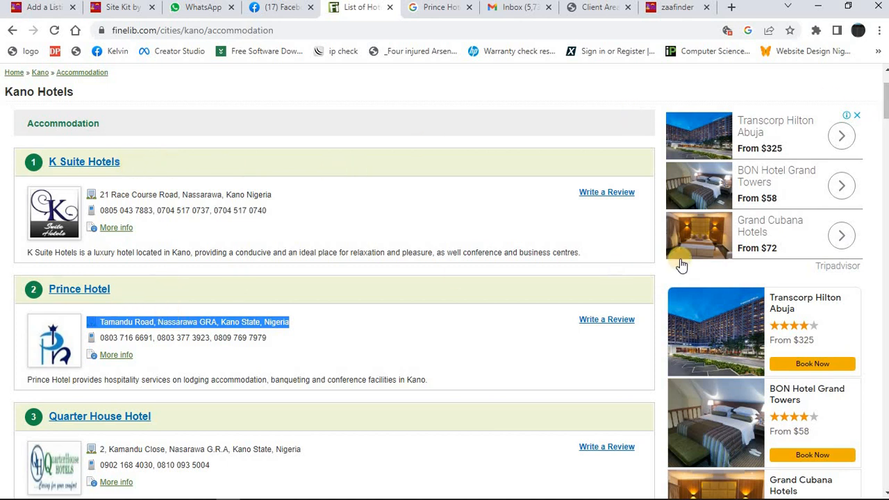
drag(887, 106, 886, 117)
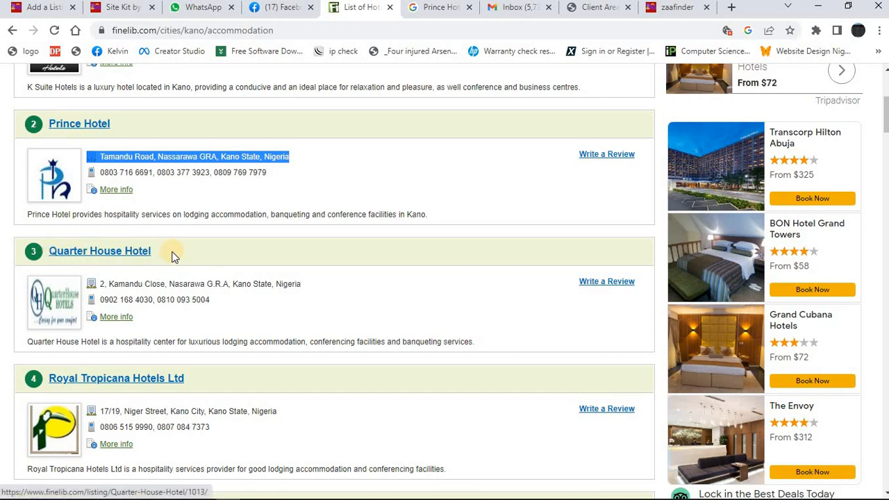
click(129, 252)
drag(129, 251, 53, 251)
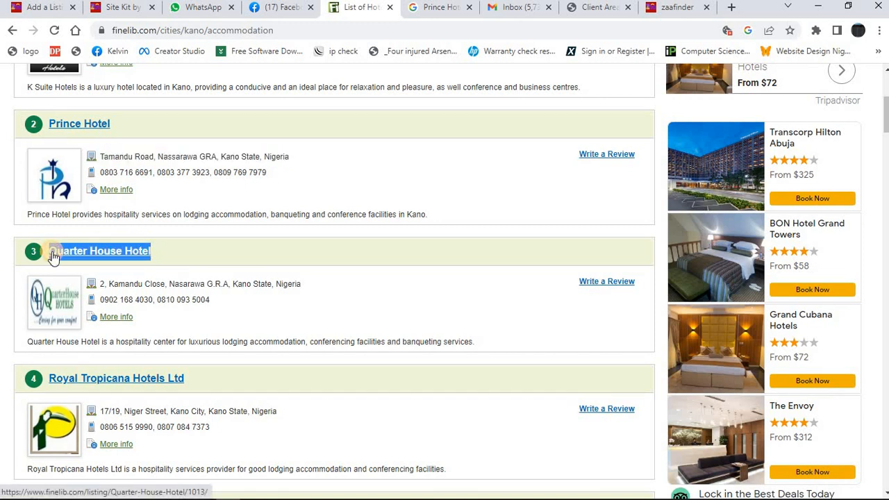
Back in the Zaafinder listing form, enter Quarter House Hotel as the title, the tagline and the first line of the description.
click(52, 9)
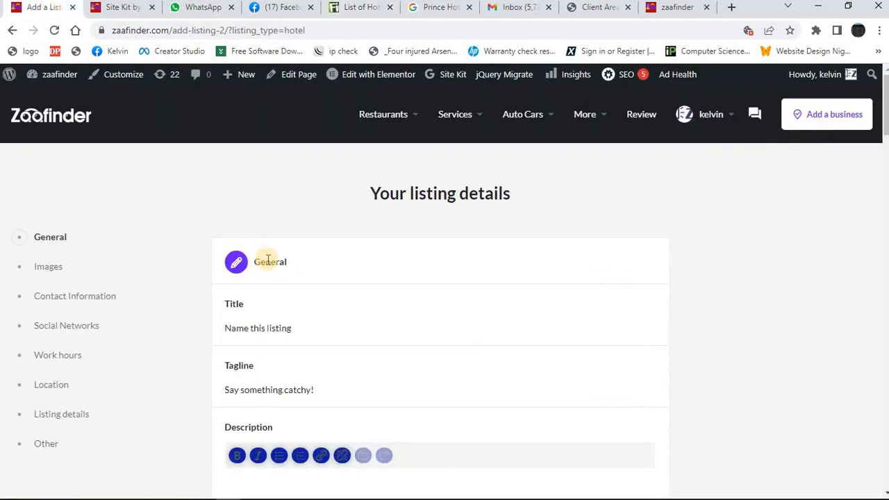
click(260, 330)
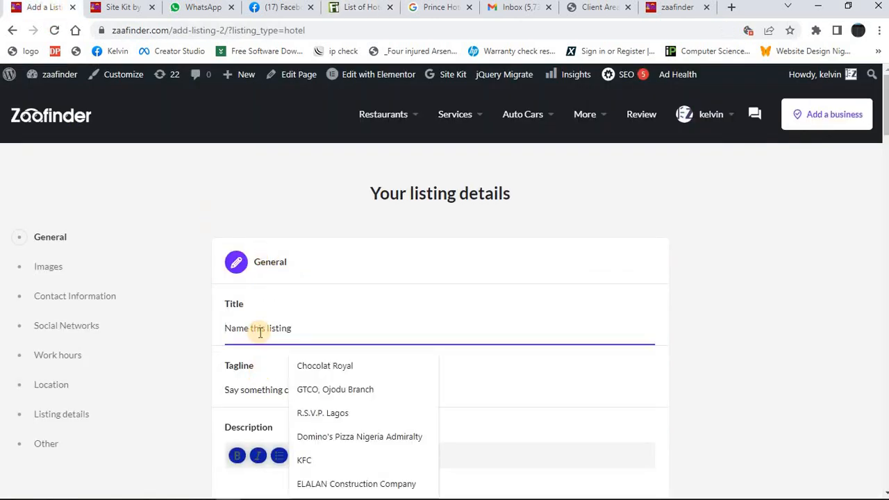
text(Quarter House Hotel)
key(Tab)
text(Quarter House Hotel)
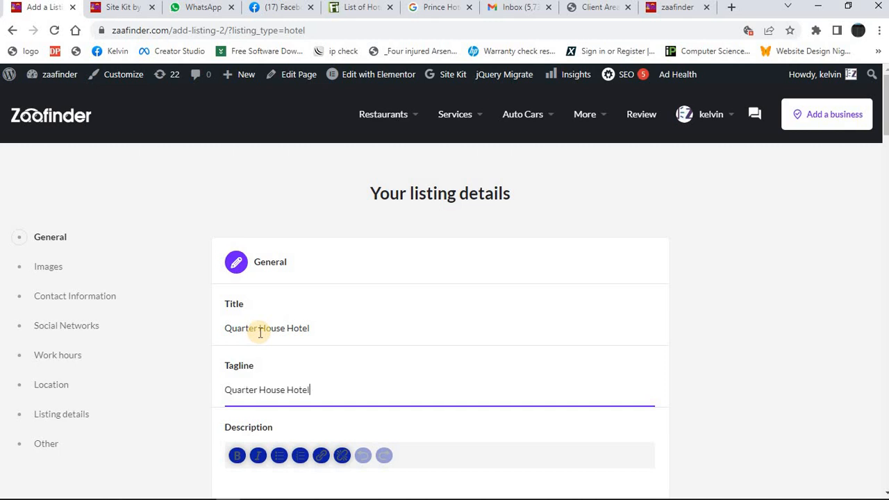
key(Tab)
text(Quarter House Hotel)
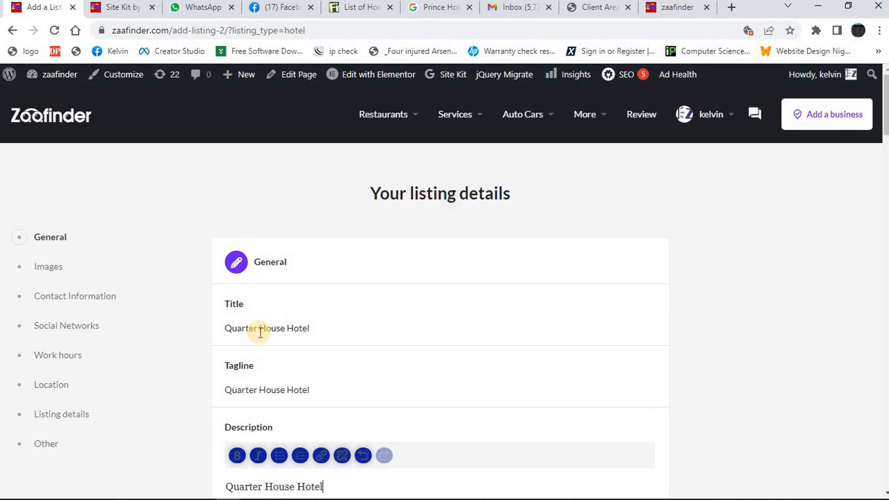
Copy the Quarter House Hotel summary sentence from the Finelib page and add it to the listing's description below the name.
scroll(884, 127, down, 3)
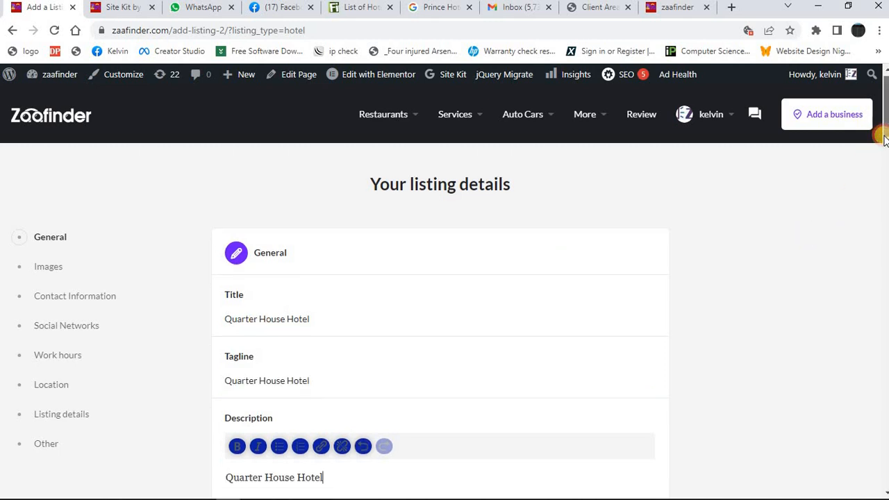
click(362, 9)
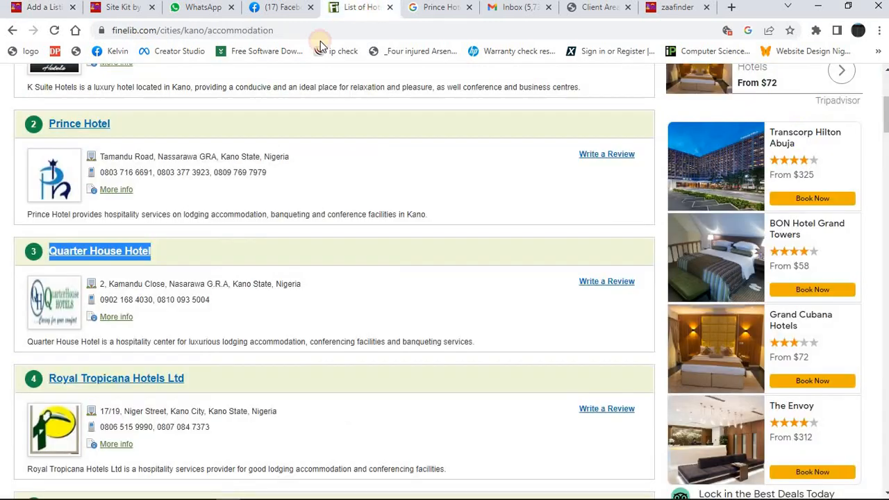
triple_click(207, 342)
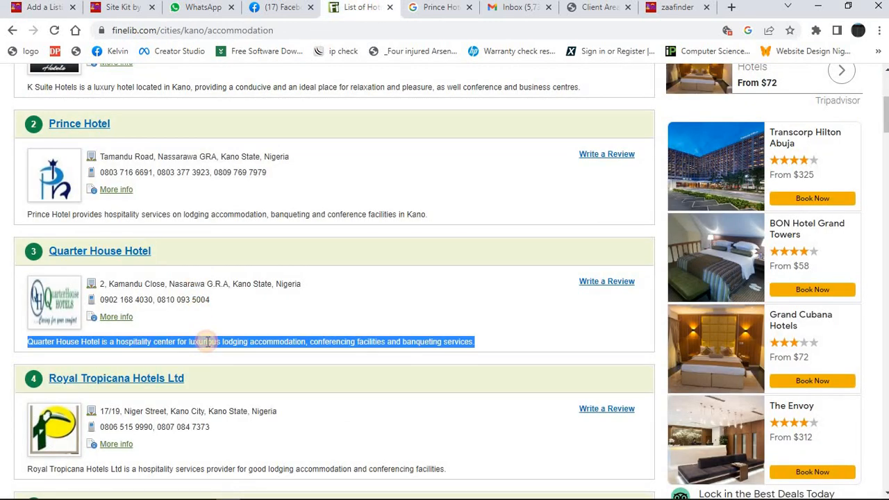
key(ctrl+c)
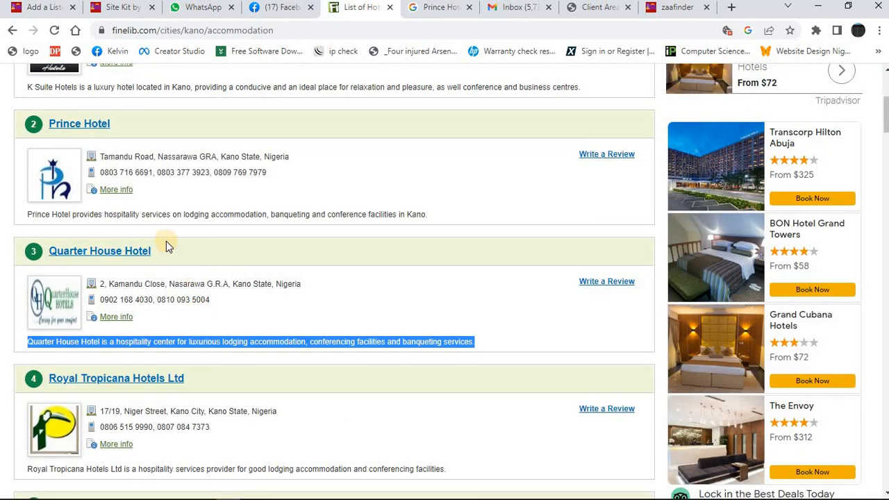
click(42, 7)
key(ctrl+v)
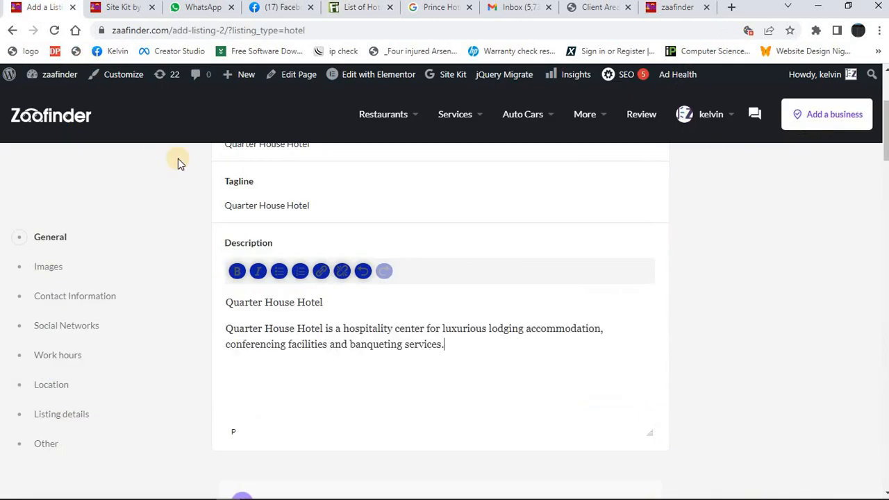
Copy Quarter House Hotel's address and phone numbers from the Finelib page and add them to the end of the listing's description.
click(362, 9)
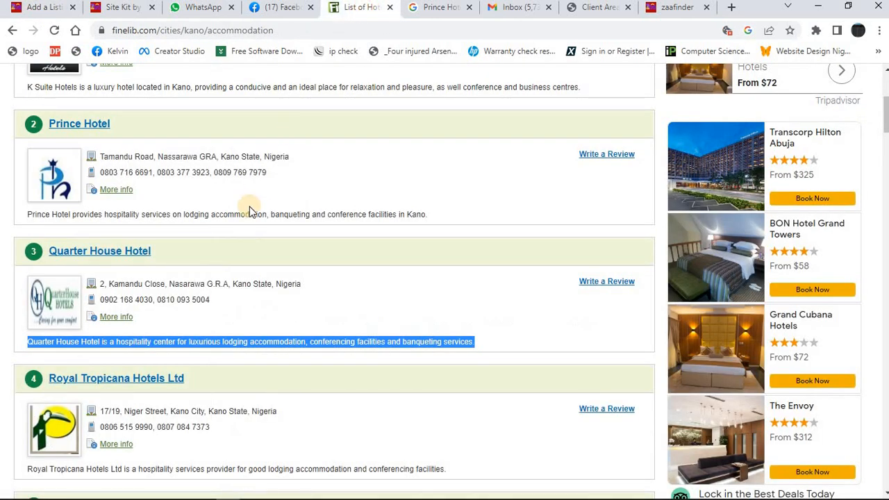
drag(215, 300, 123, 295)
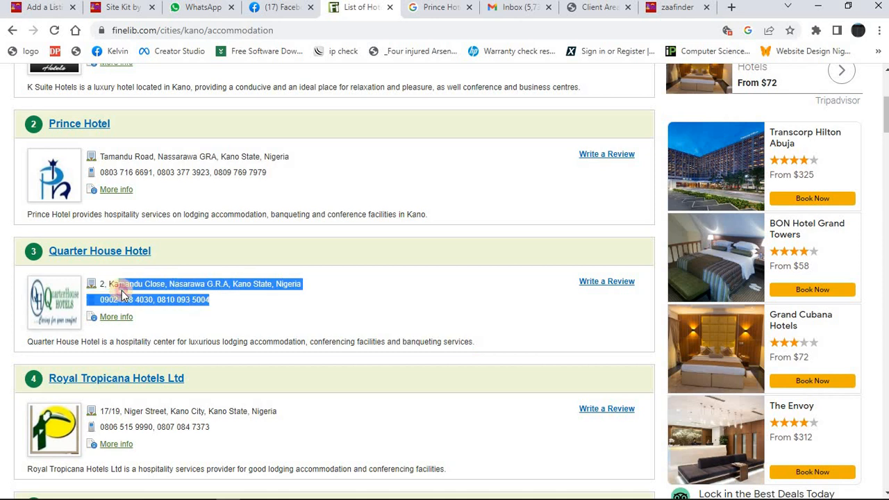
drag(216, 300, 100, 290)
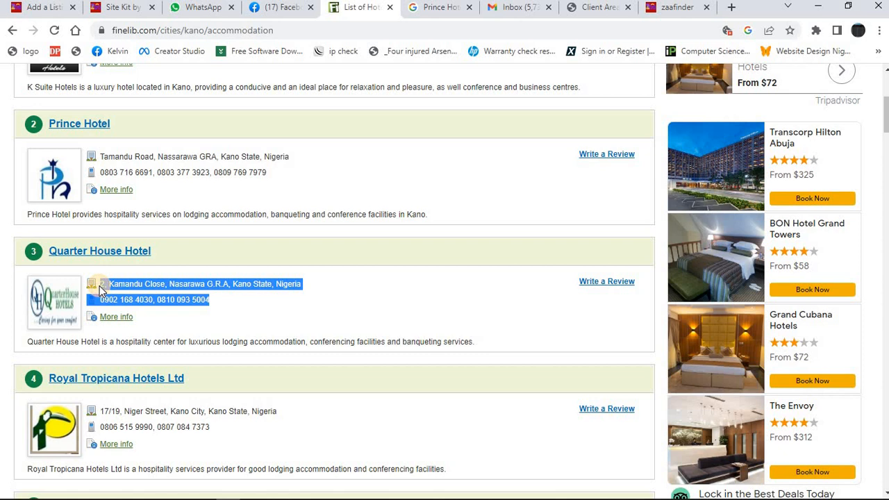
click(56, 7)
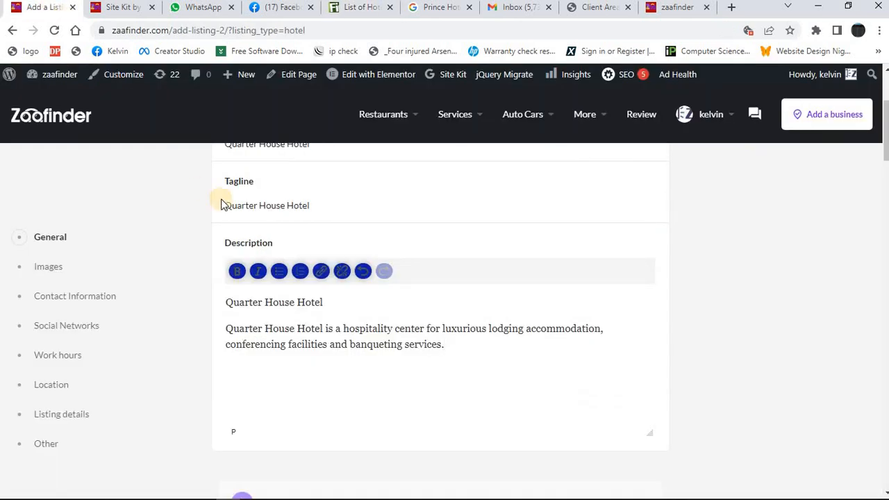
key(ctrl+v)
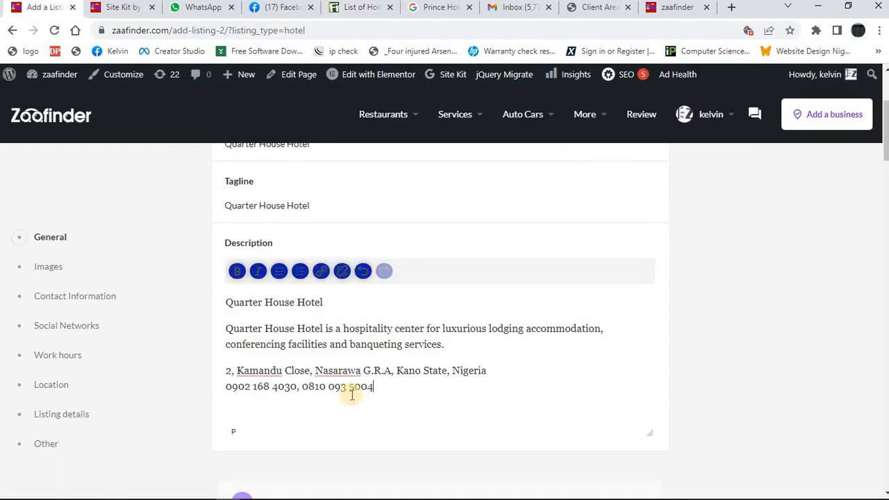
Copy the hotel name from the tagline and search Google Images for Quarter House Hotel.
click(272, 211)
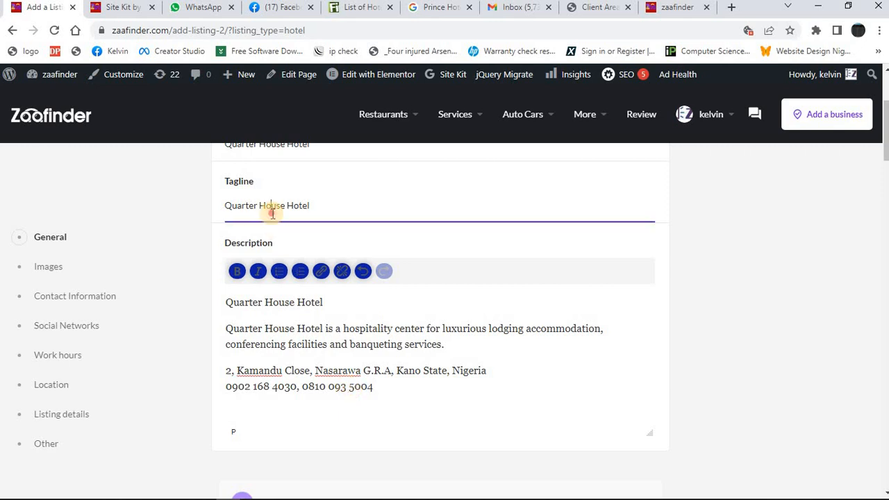
key(ctrl+a)
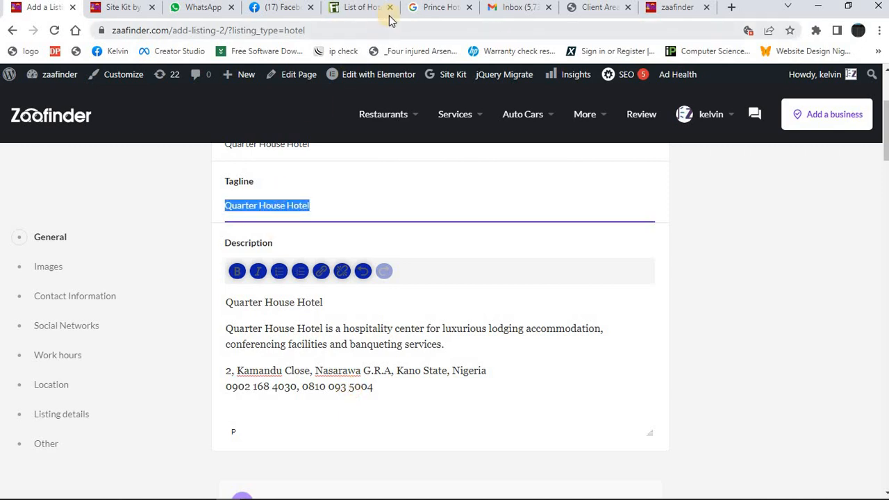
click(428, 9)
click(252, 79)
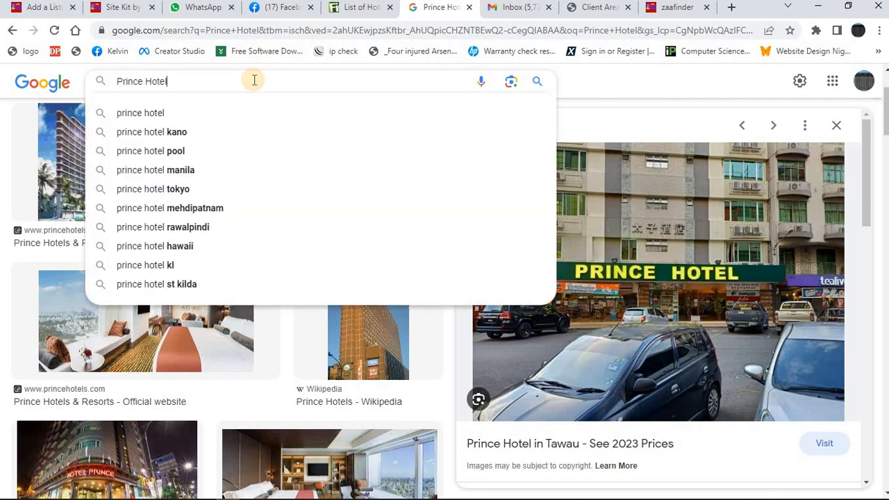
key(ctrl+a)
key(ctrl+v)
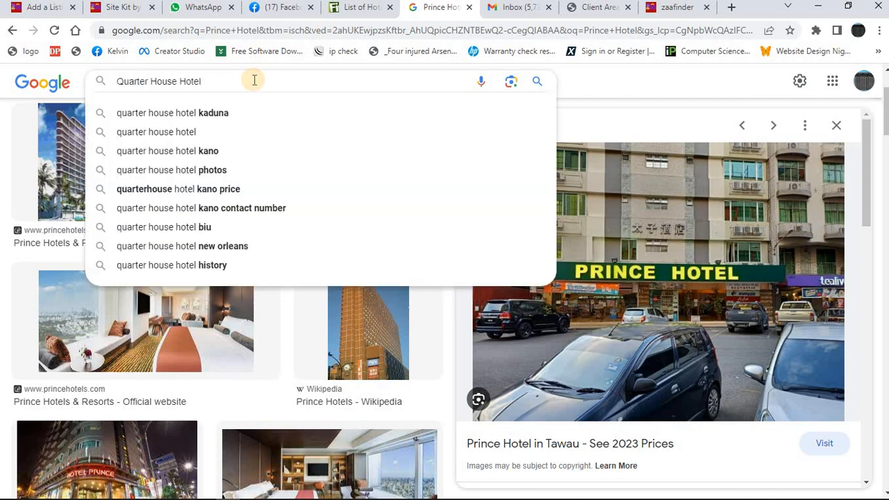
key(Return)
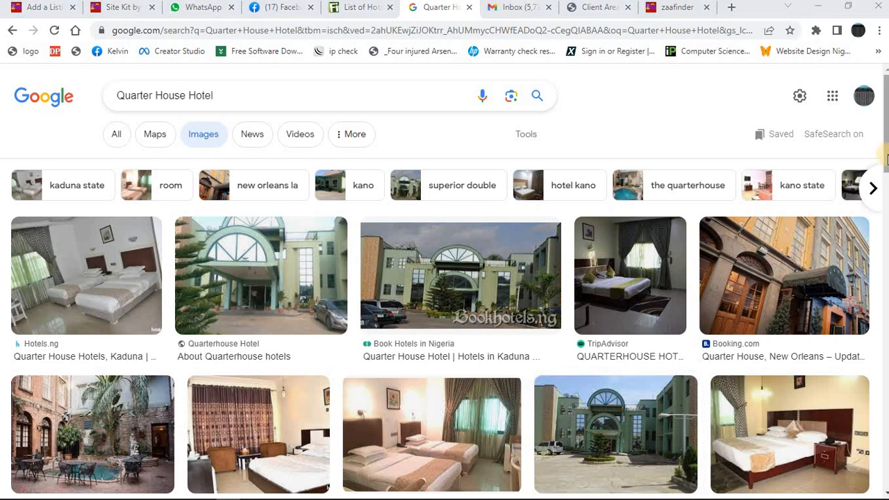
Browse the image results and open the preview of TiCATi.com's photo of the green QuarterHouse Hotel building.
scroll(646, 310, down, 2)
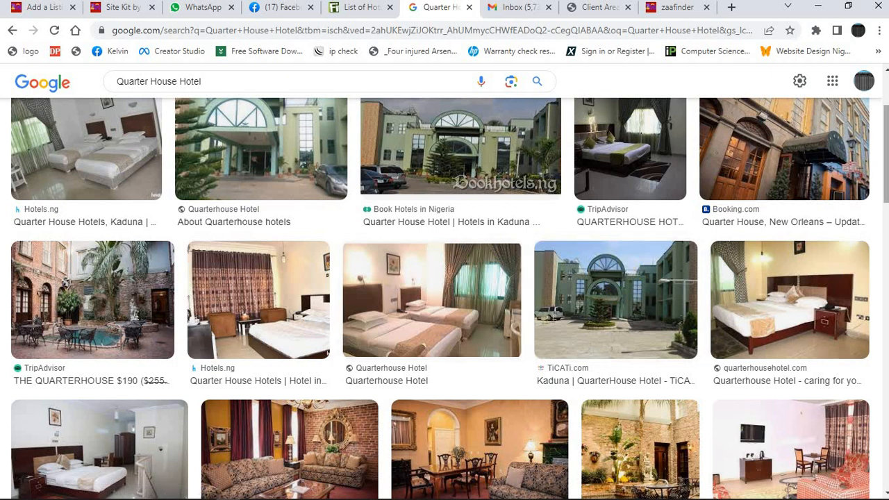
click(887, 144)
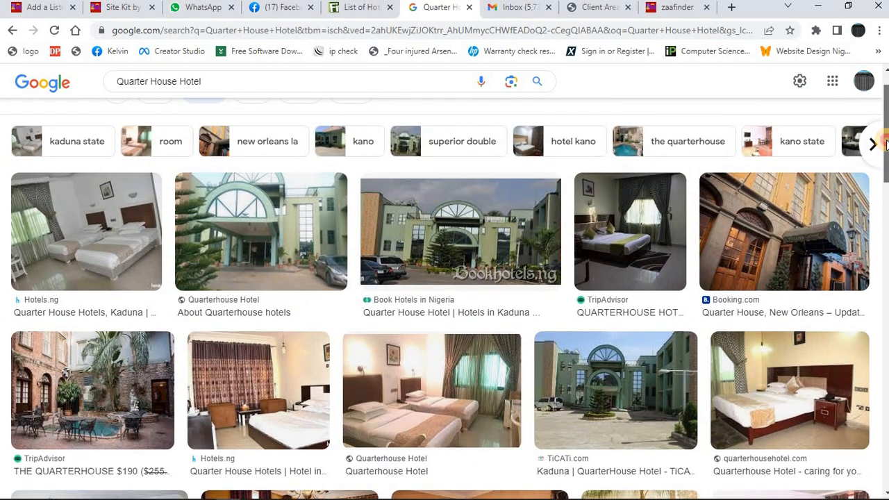
drag(886, 144, 886, 168)
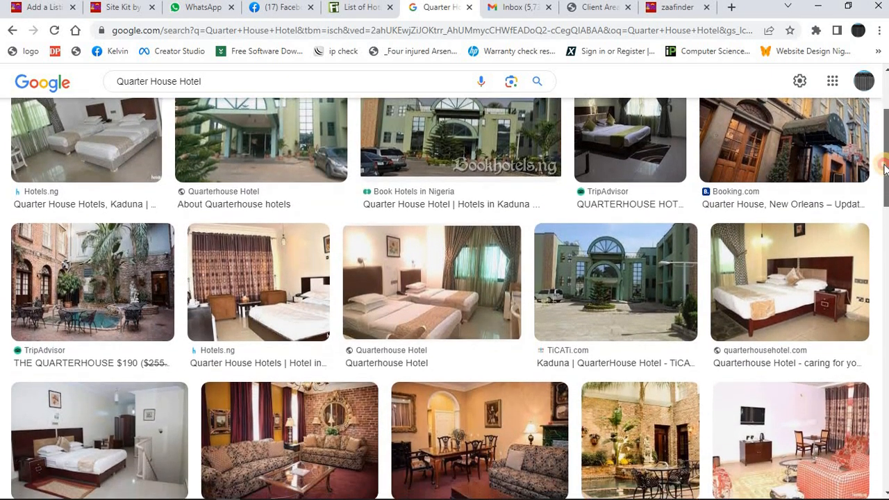
click(632, 255)
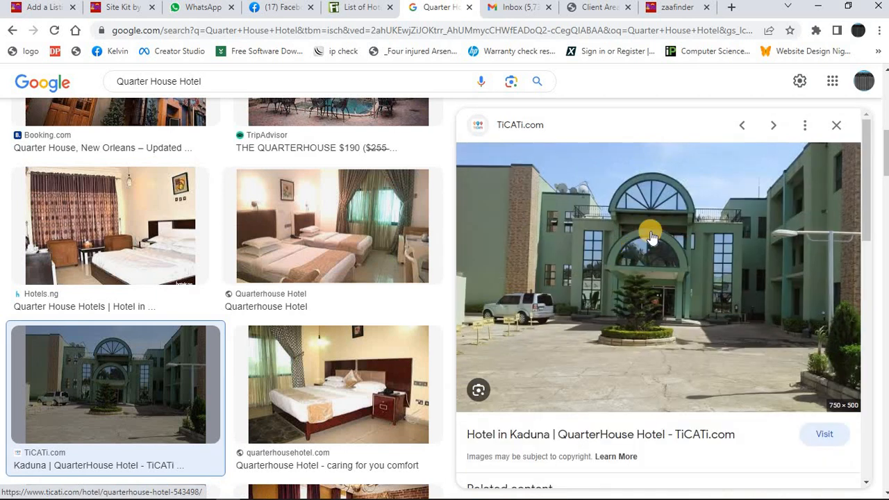
Save TiCATi.com's photo of the green hotel building to the Downloads folder as 9996362s.jpg.
right_click(651, 236)
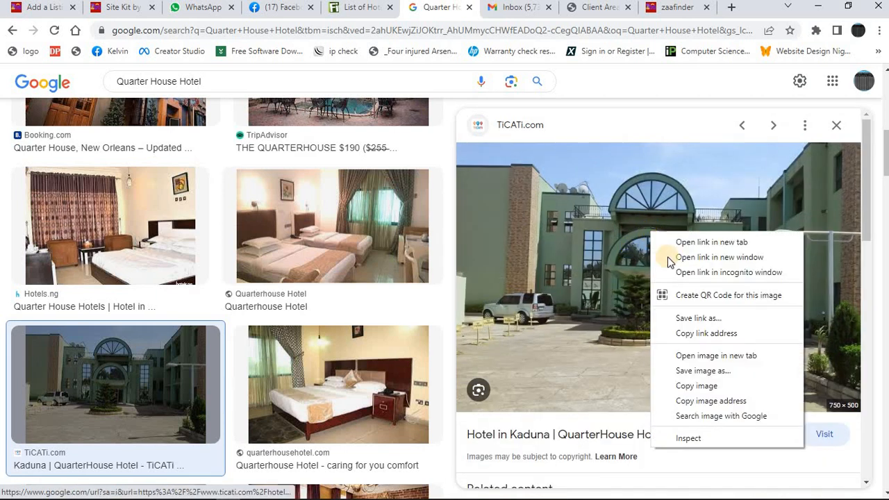
click(697, 372)
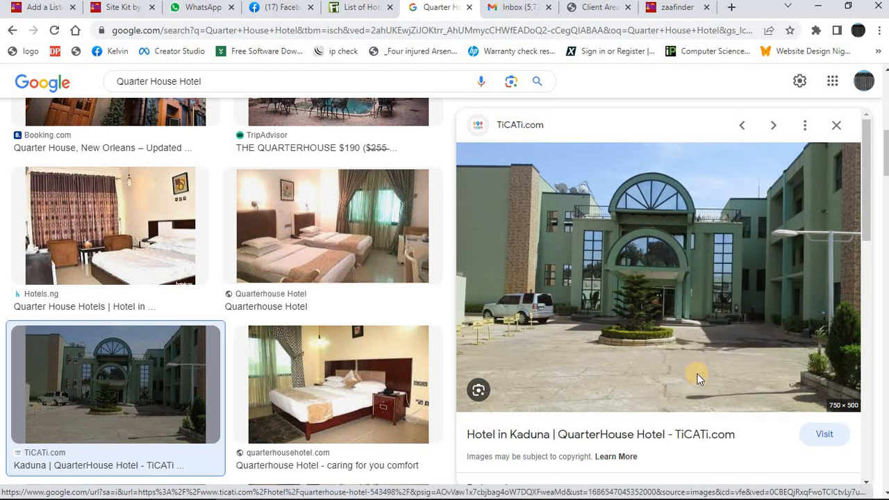
key(Return)
click(836, 125)
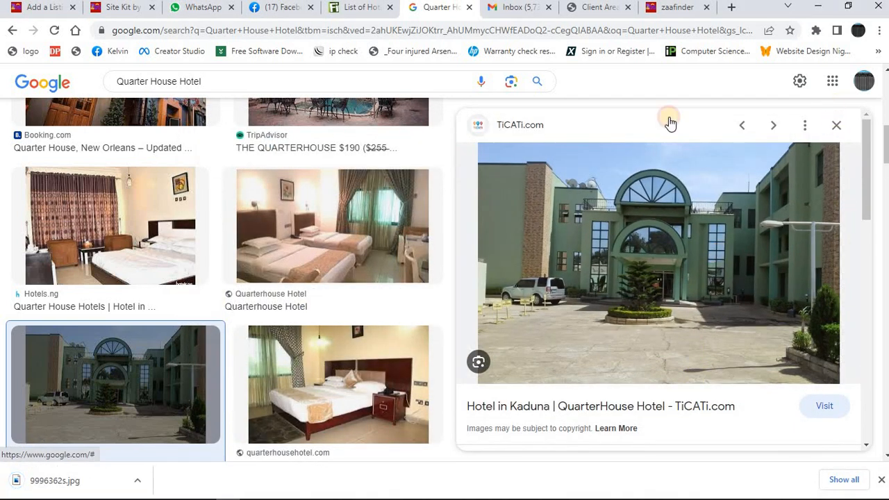
Return to the Zaafinder listing form and copy the phone numbers from the end of the description.
click(38, 8)
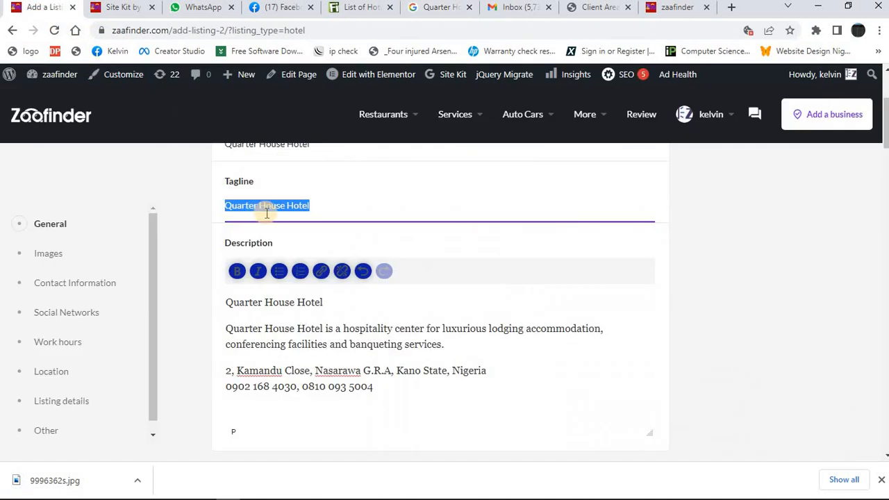
triple_click(337, 389)
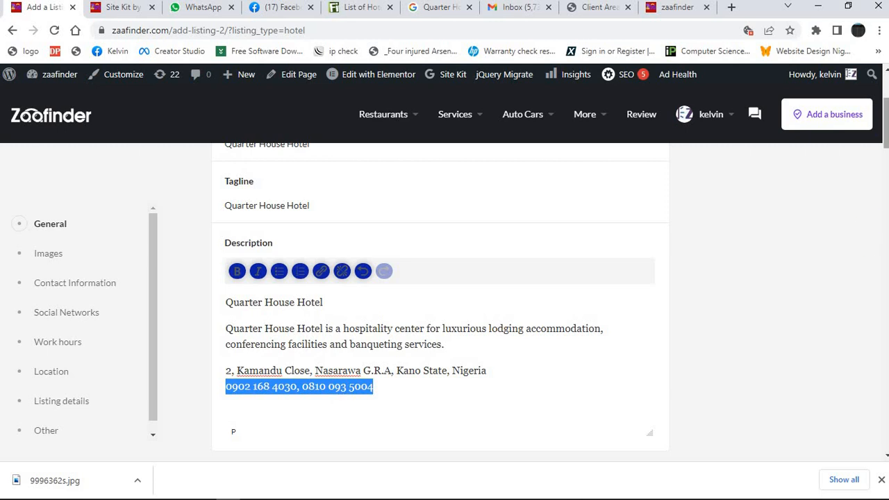
Upload the downloaded photo 9996362s as the listing's logo.
scroll(885, 133, down, 5)
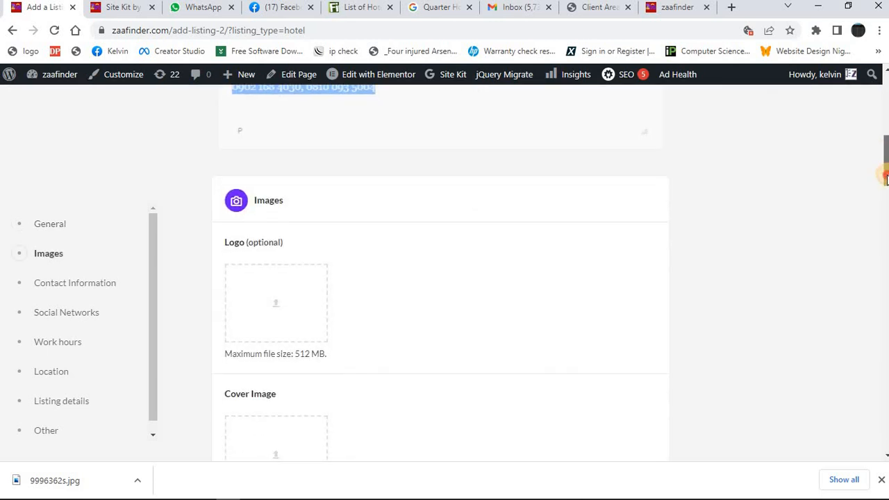
click(299, 254)
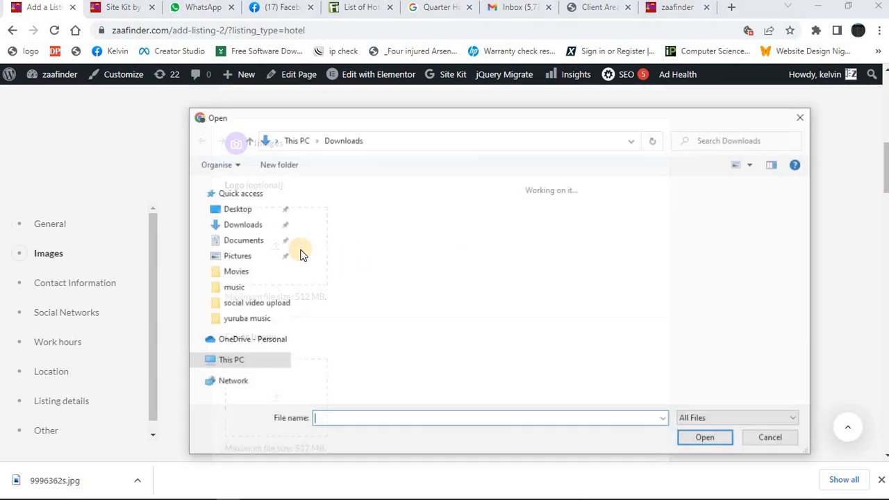
click(327, 243)
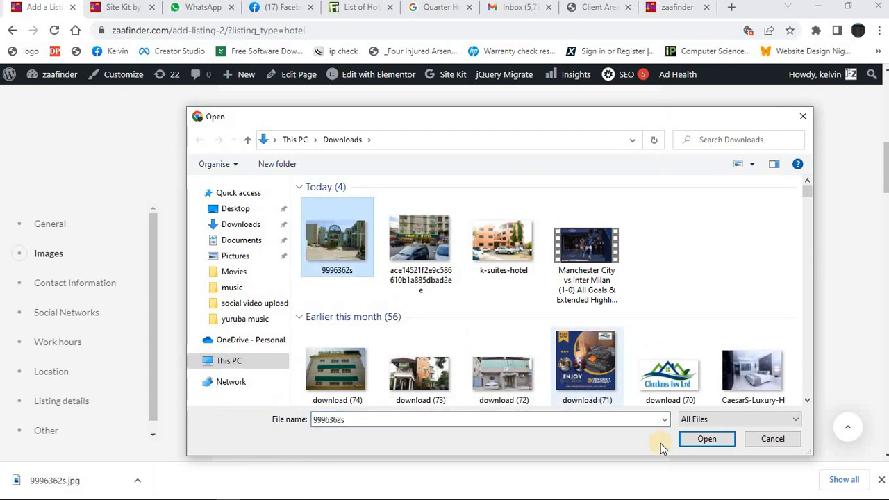
click(697, 442)
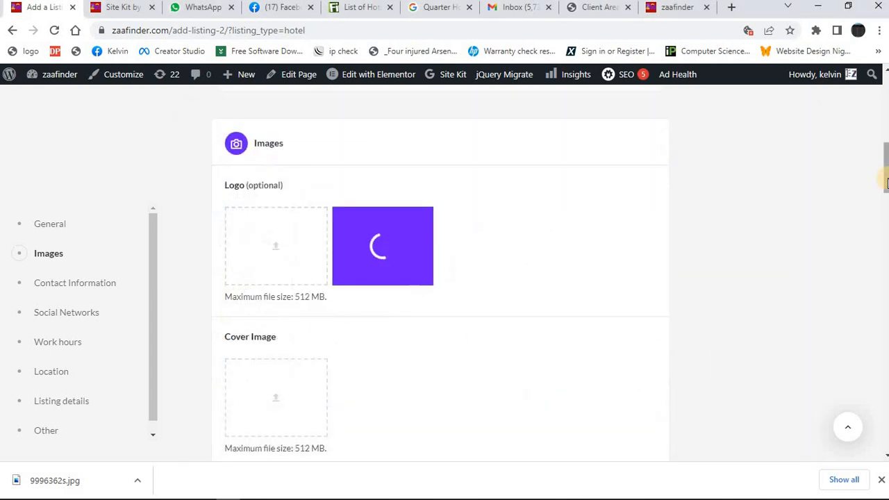
Upload the same photo 9996362s as the listing's cover image and as a gallery image.
scroll(308, 318, down, 2)
click(293, 299)
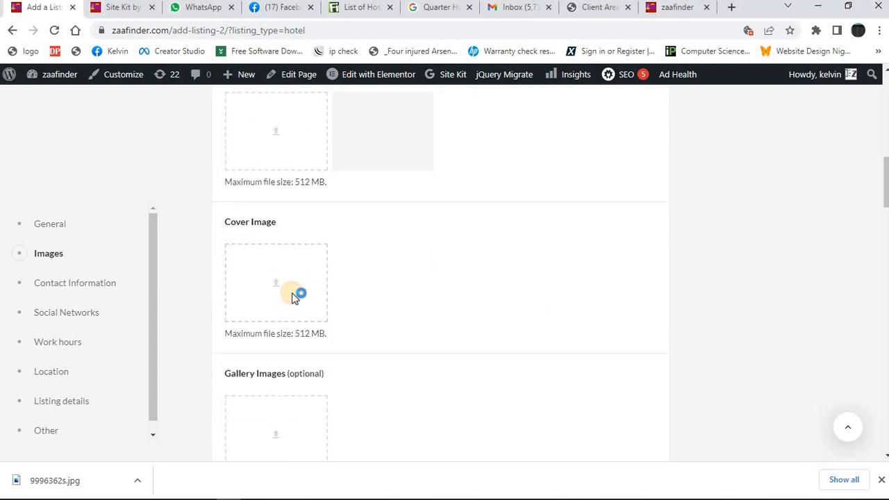
click(347, 251)
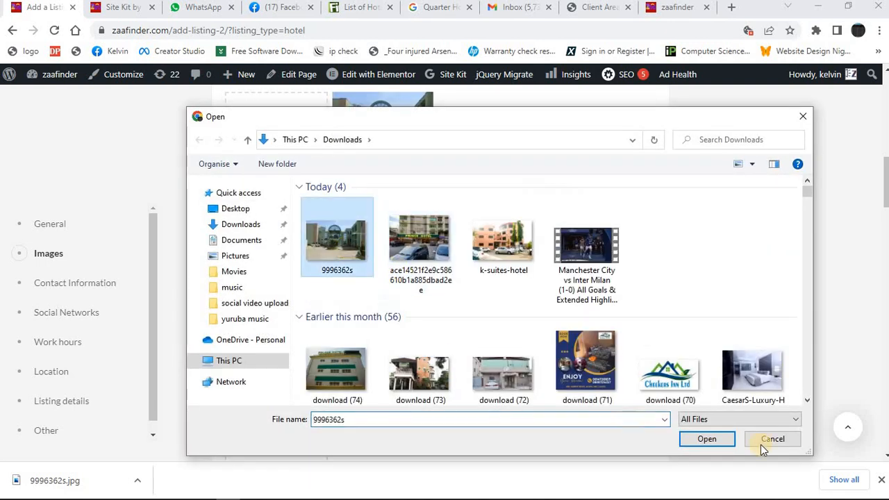
click(707, 438)
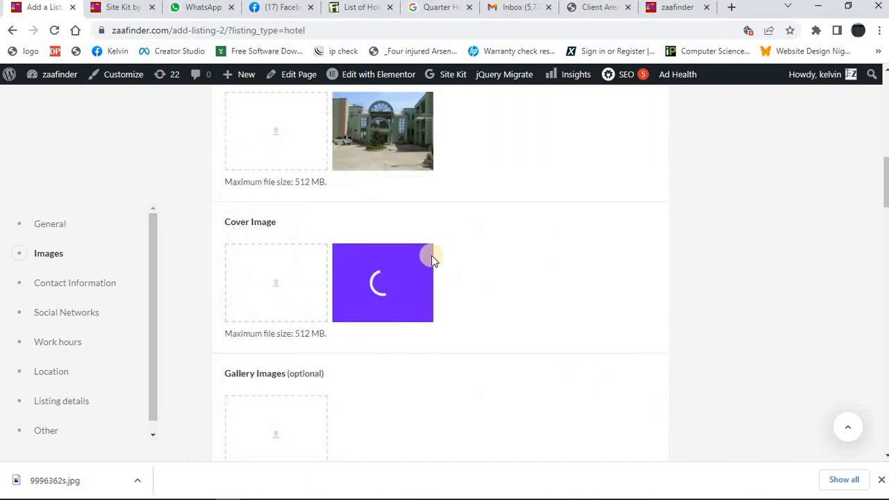
click(288, 421)
click(339, 243)
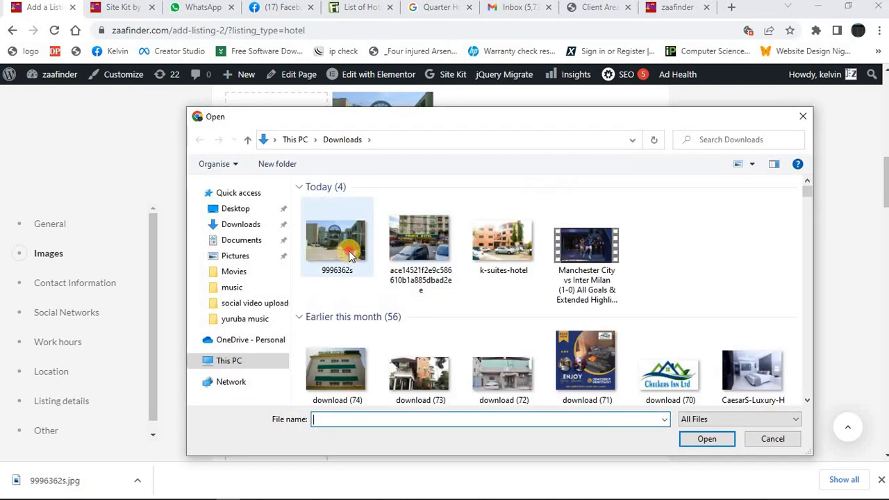
click(700, 441)
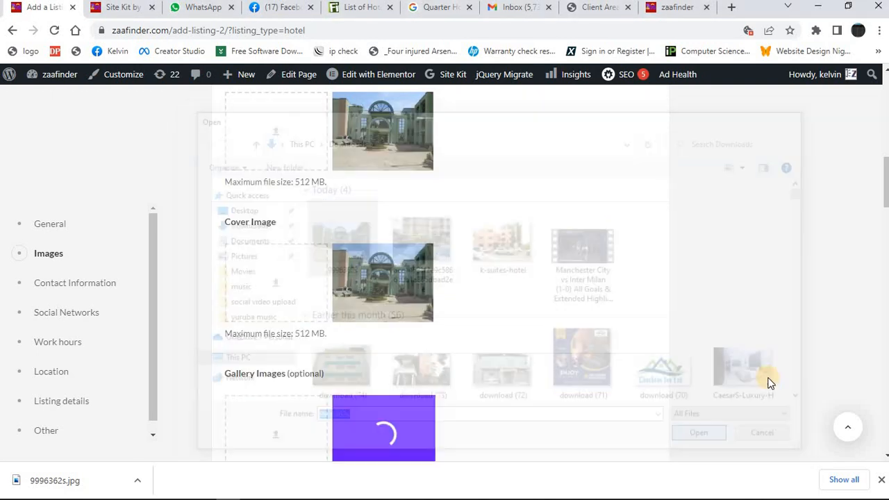
Fill in the phone number under Contact Information with the hotel's copied phone numbers.
drag(885, 203, 885, 254)
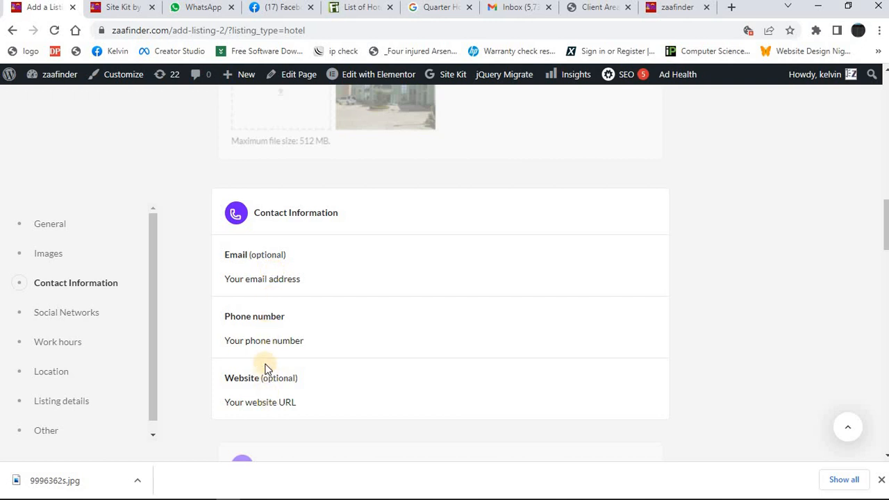
click(268, 339)
key(ctrl+v)
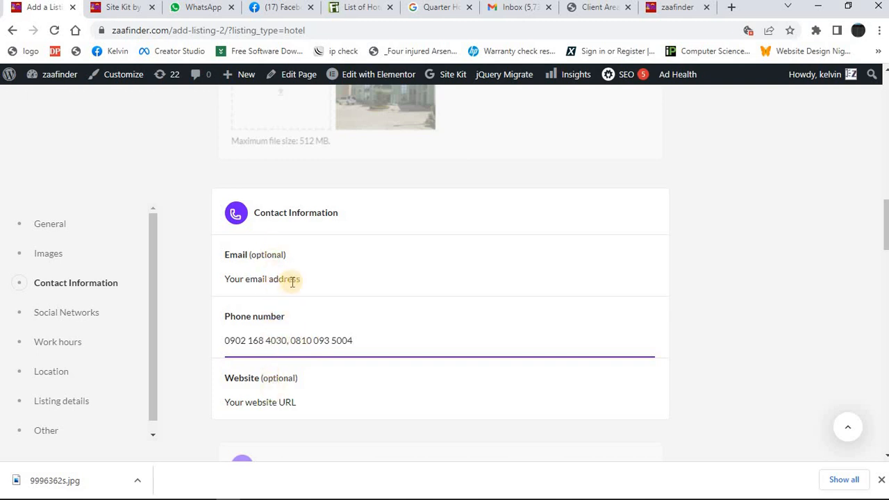
Switch to the Finelib page and copy the address from the Quarter House Hotel entry.
click(360, 13)
click(283, 284)
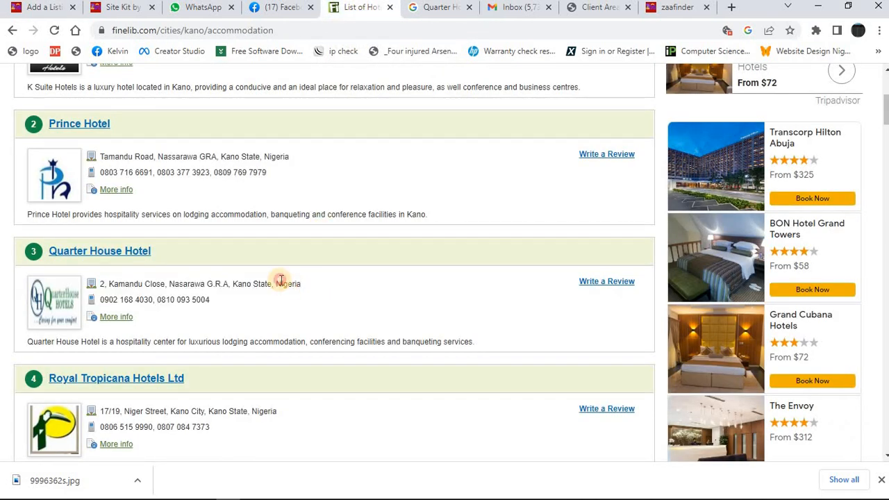
triple_click(281, 279)
key(ctrl+c)
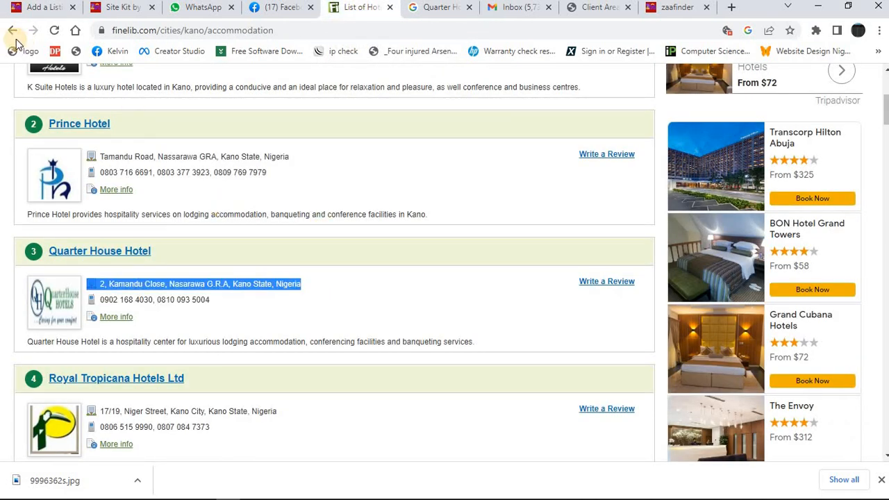
Return to the Zaafinder listing form and set Monday's work hours to Open all day.
click(32, 10)
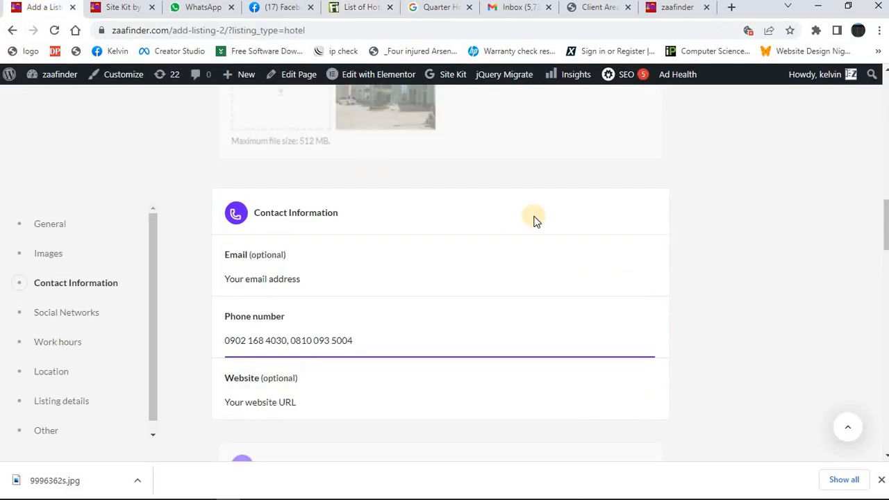
drag(883, 248, 885, 293)
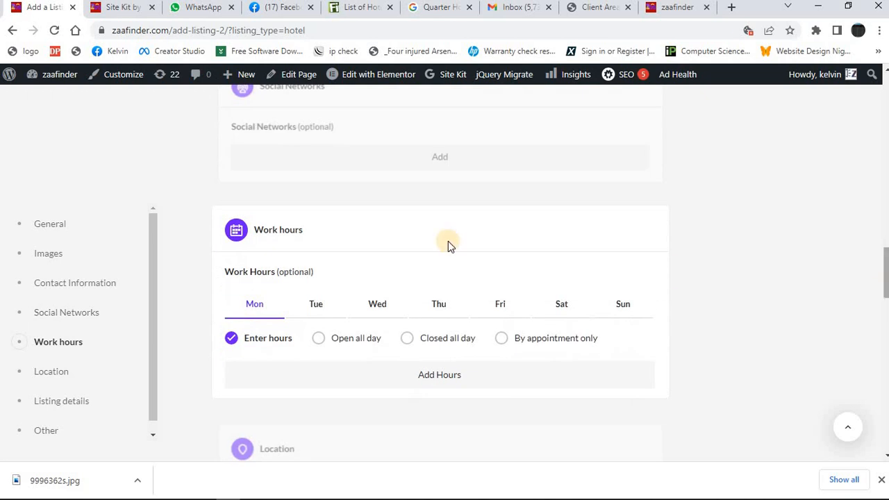
click(322, 338)
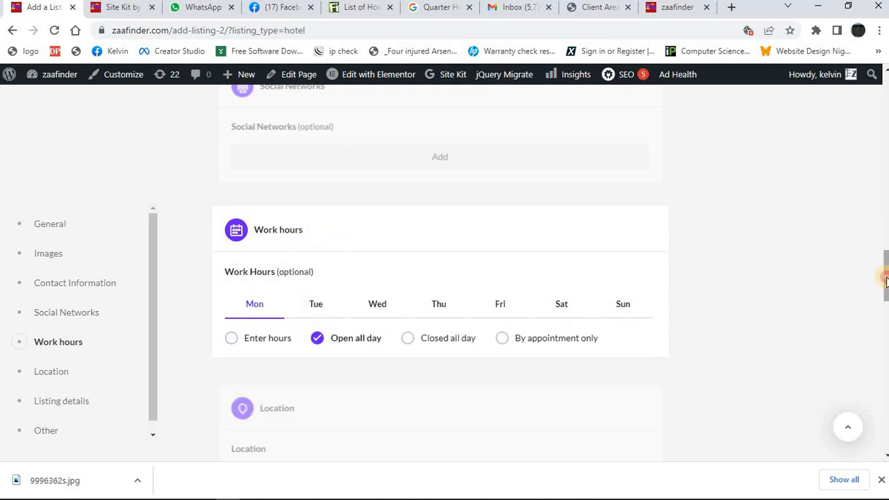
Fill in the listing's Location with the hotel address copied from Finelib.
scroll(884, 285, down, 2)
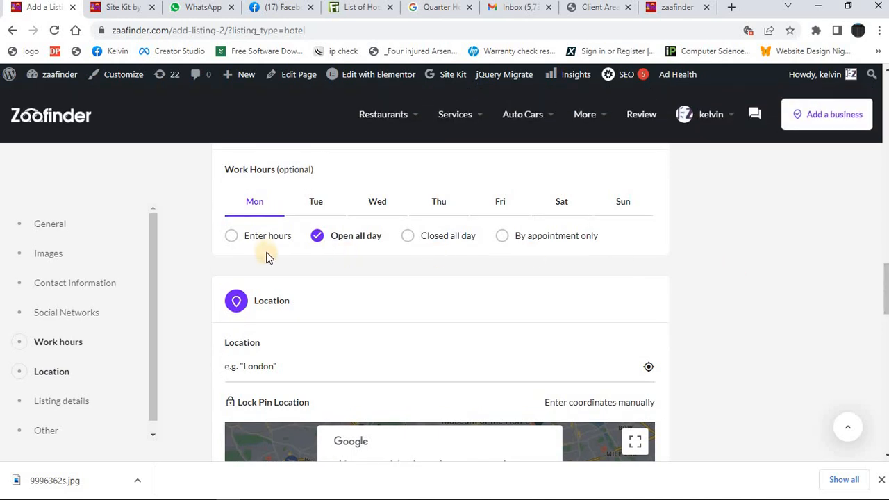
click(347, 370)
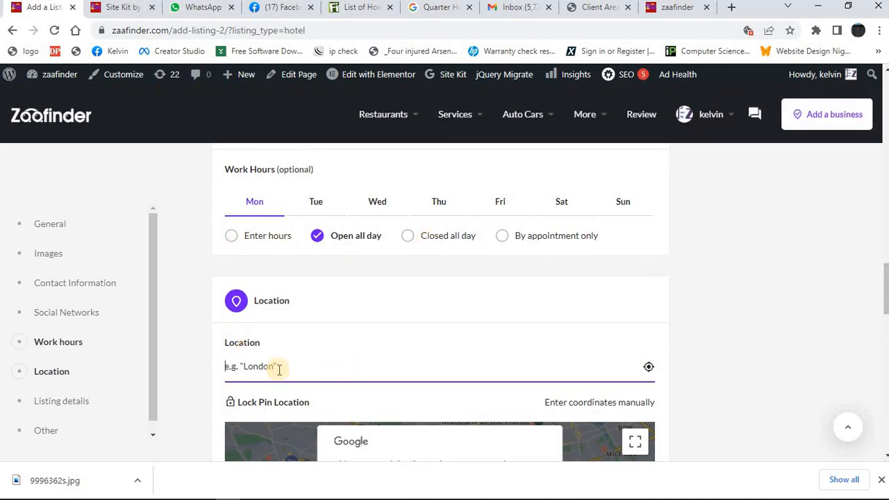
key(ctrl+v)
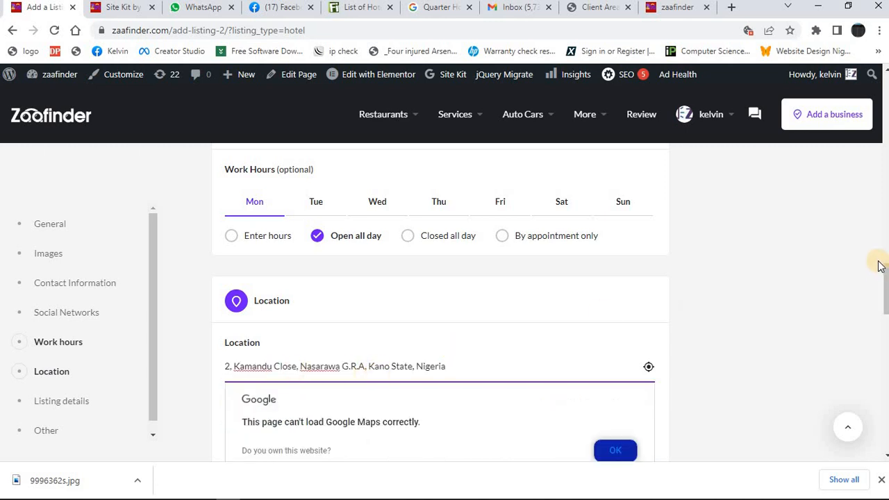
Set the listing's region to Nasarawa Local Government Area and Kano.
drag(886, 282, 887, 319)
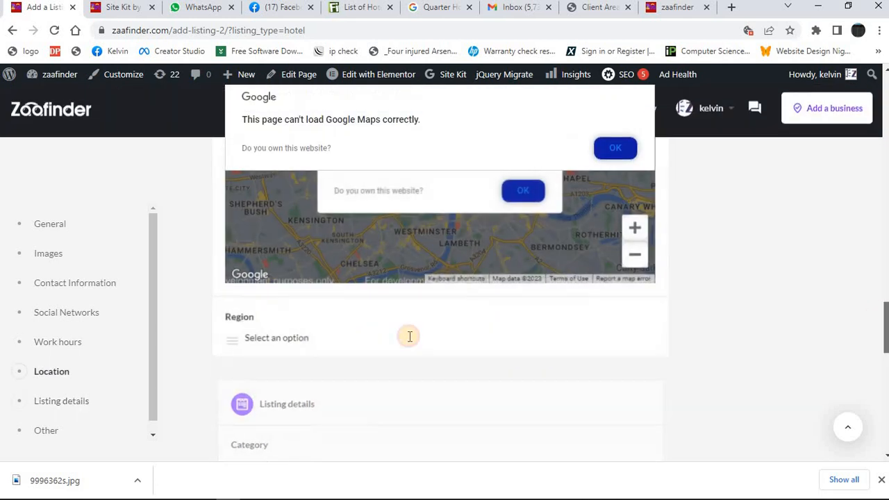
click(362, 343)
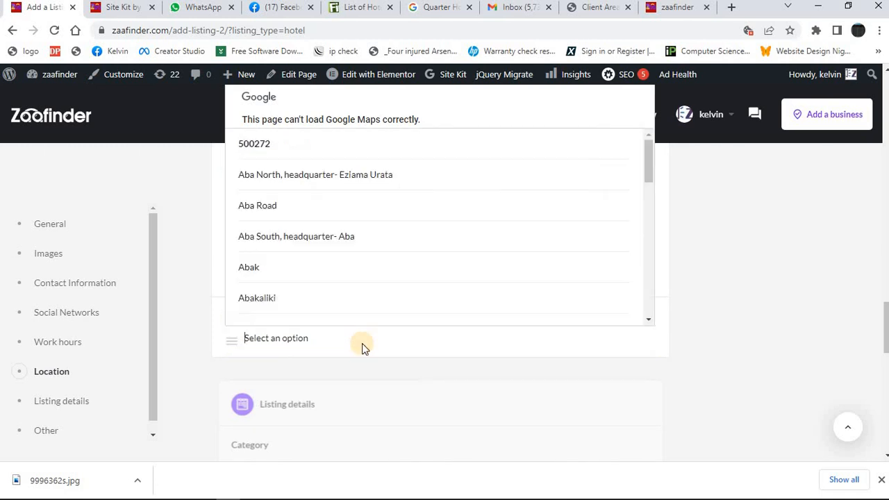
text(nasa)
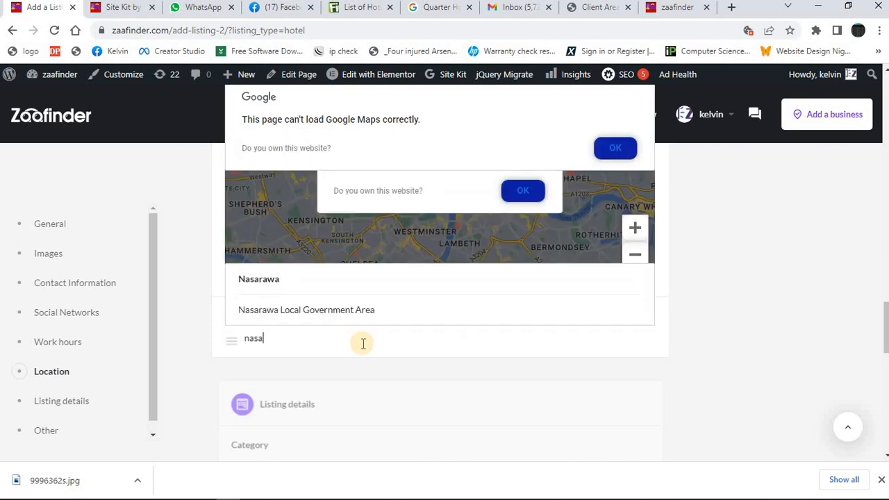
click(290, 310)
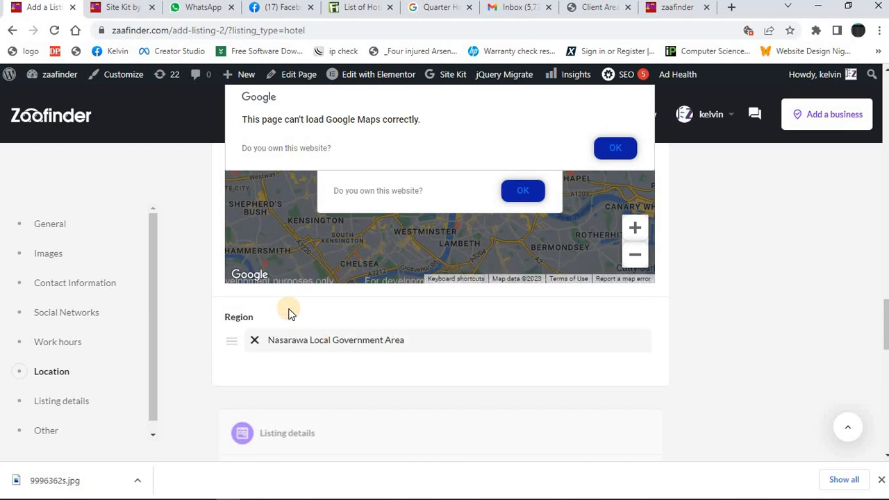
text(kan)
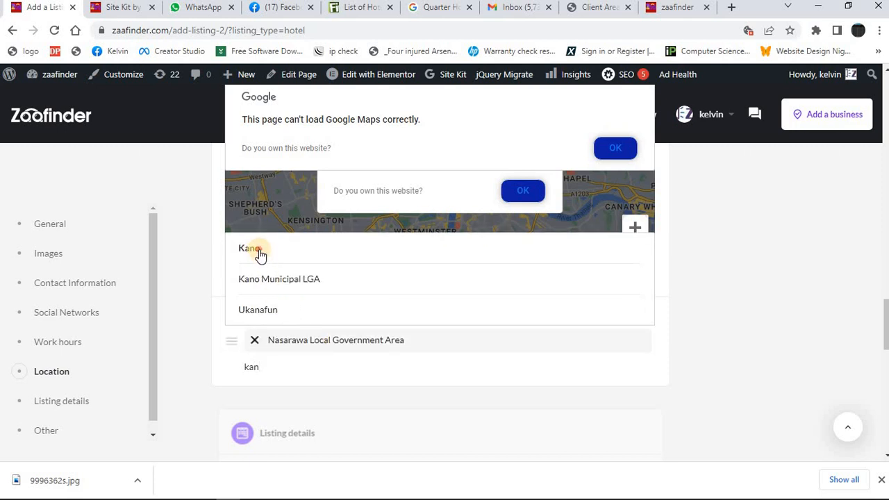
click(260, 254)
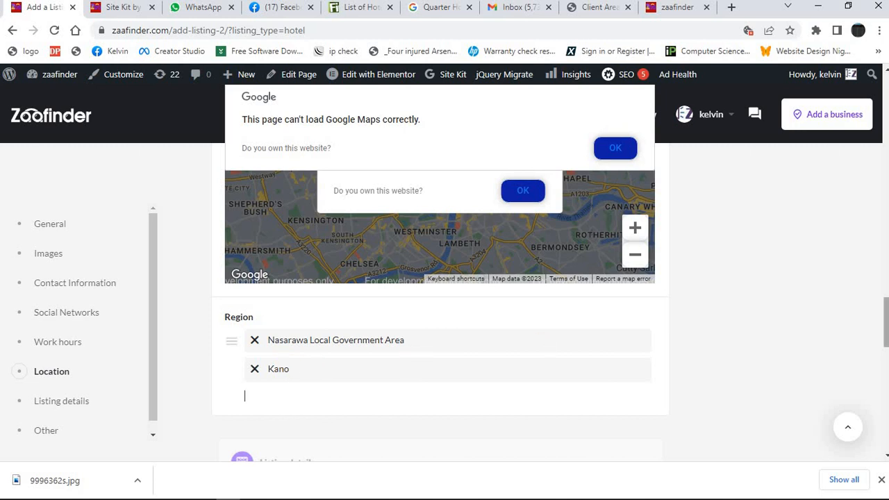
Choose Hotel as the listing's category in the Listing details.
scroll(886, 314, down, 3)
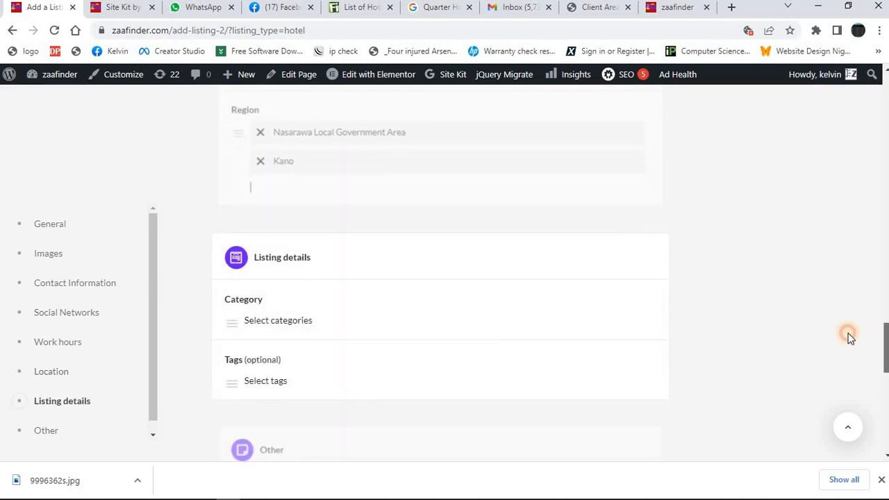
click(410, 323)
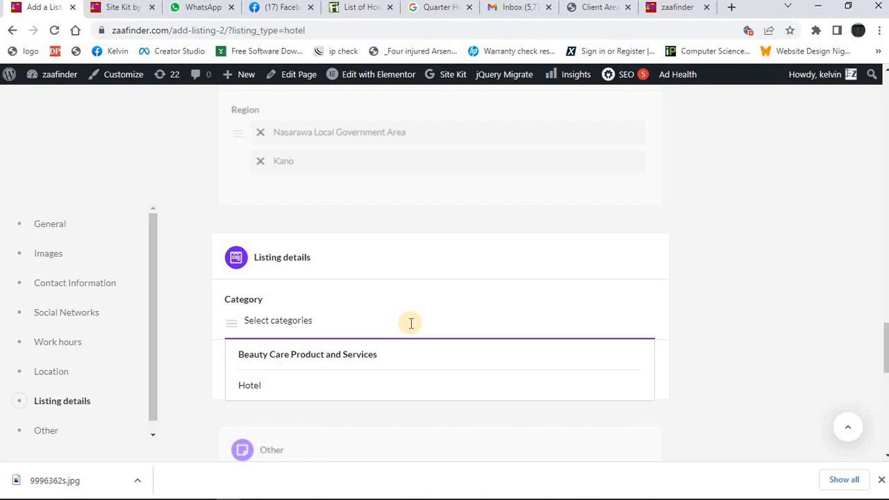
click(250, 385)
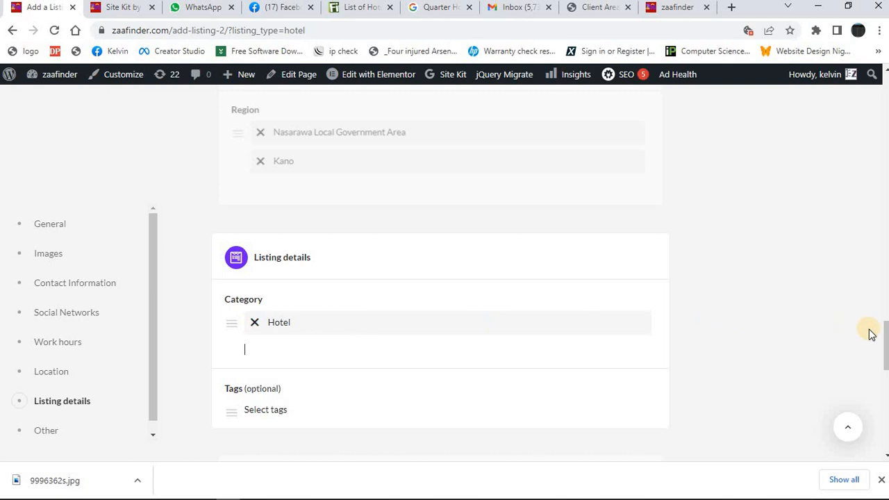
Complete the reCAPTCHA check and submit the Quarter House Hotel listing without previewing it.
drag(885, 348, 885, 390)
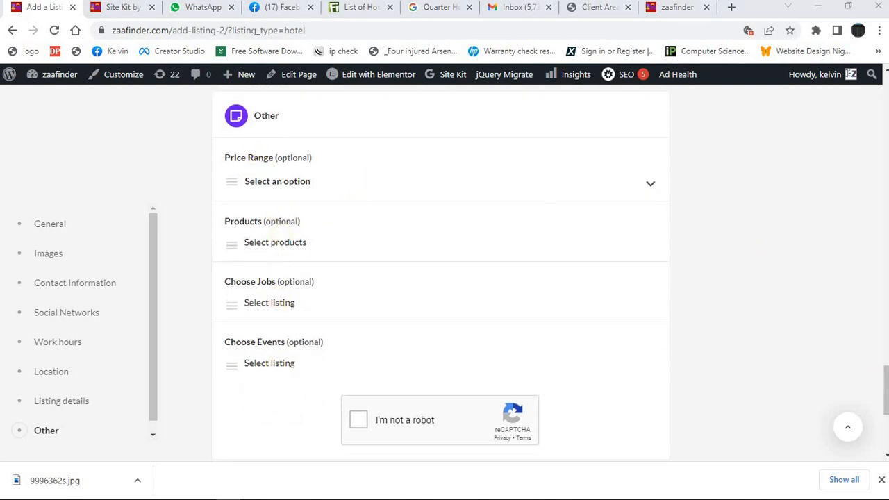
drag(885, 394, 885, 410)
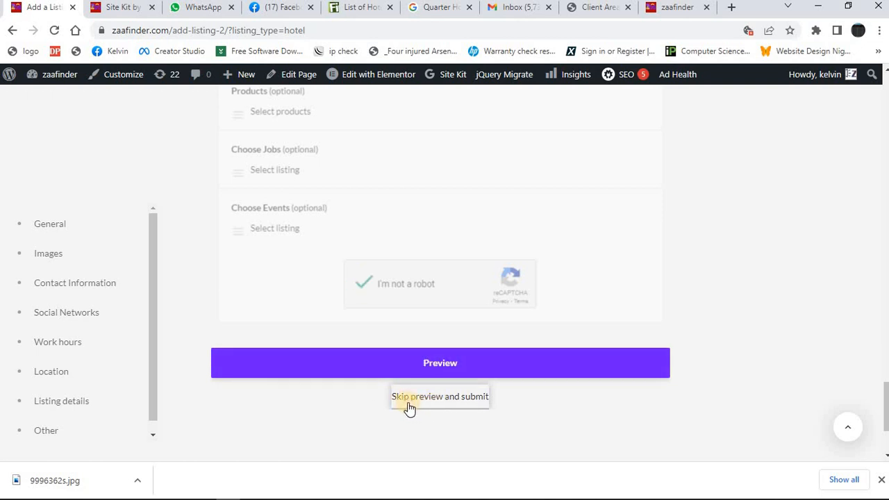
click(457, 397)
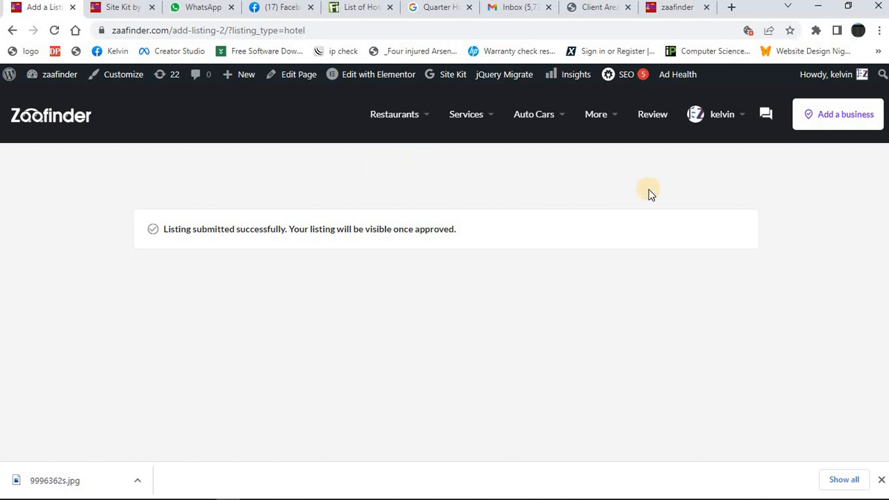
Start another business listing of the Hotel type, copying the name Royal Tropicana Hotels Ltd from the Finelib page.
click(838, 122)
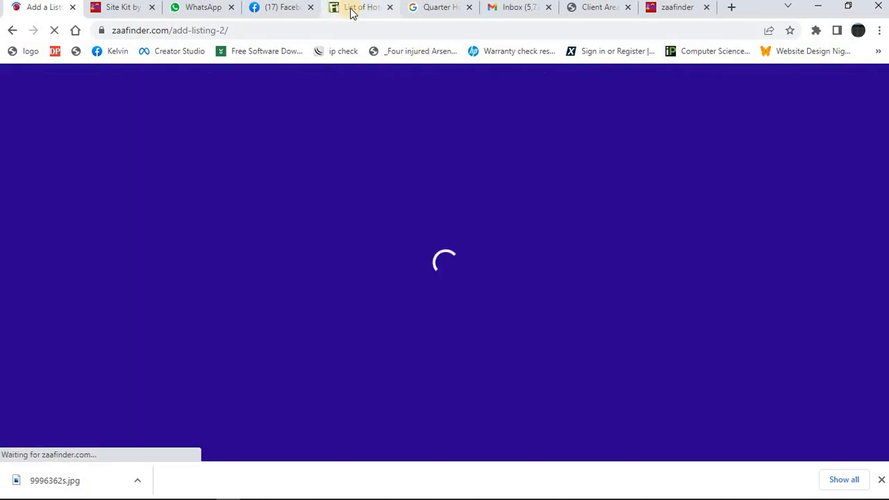
click(351, 9)
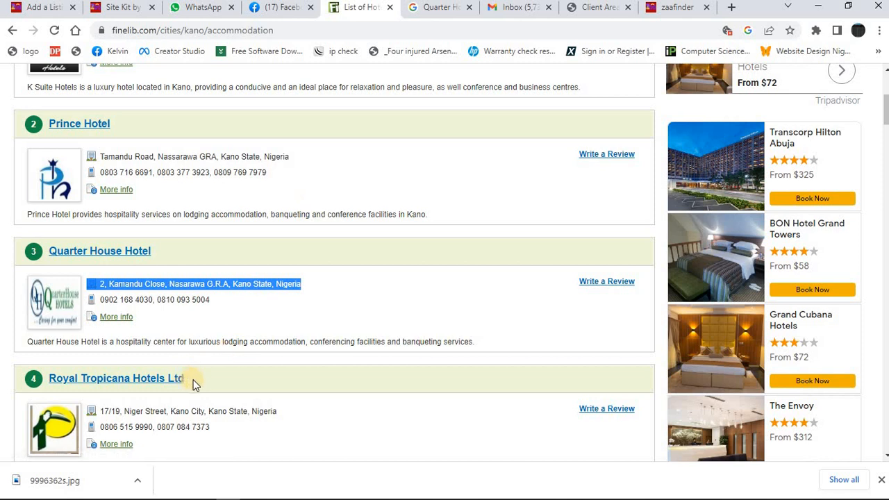
drag(193, 380, 48, 378)
key(ctrl+c)
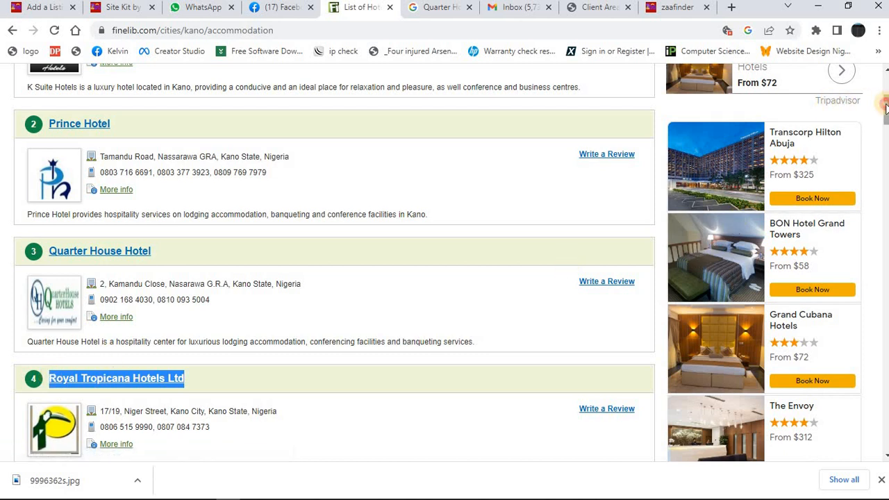
scroll(885, 106, down, 3)
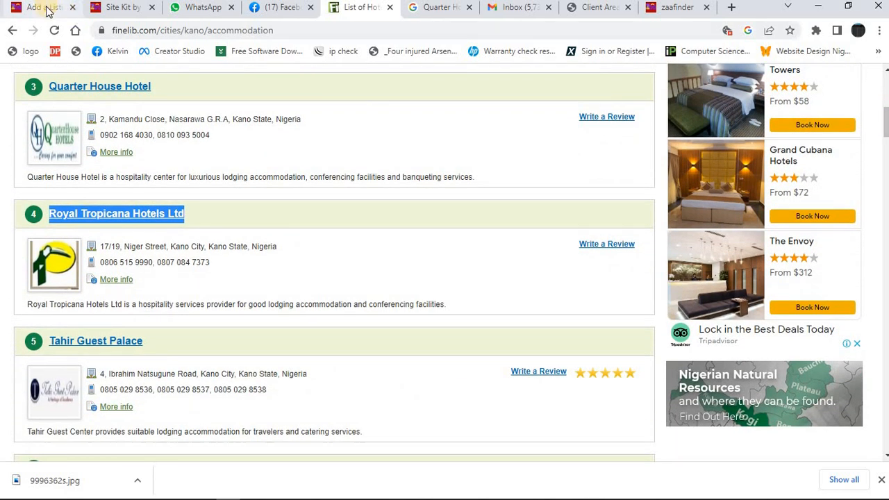
click(46, 8)
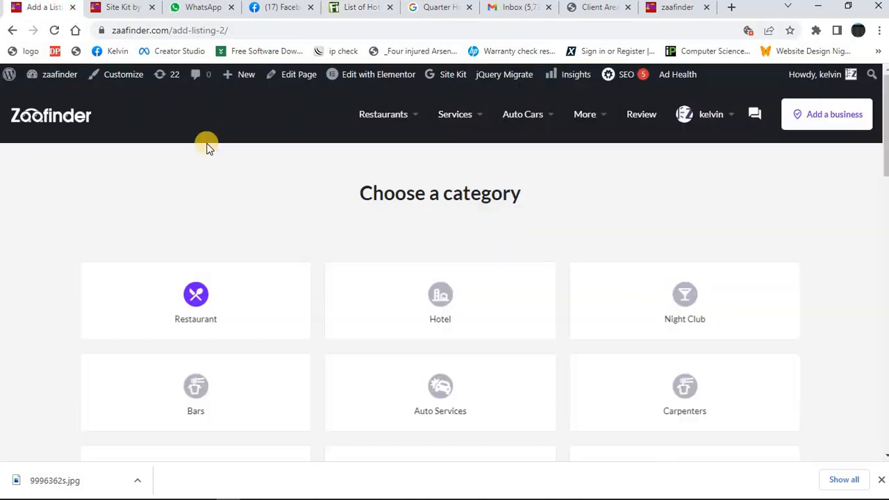
click(446, 304)
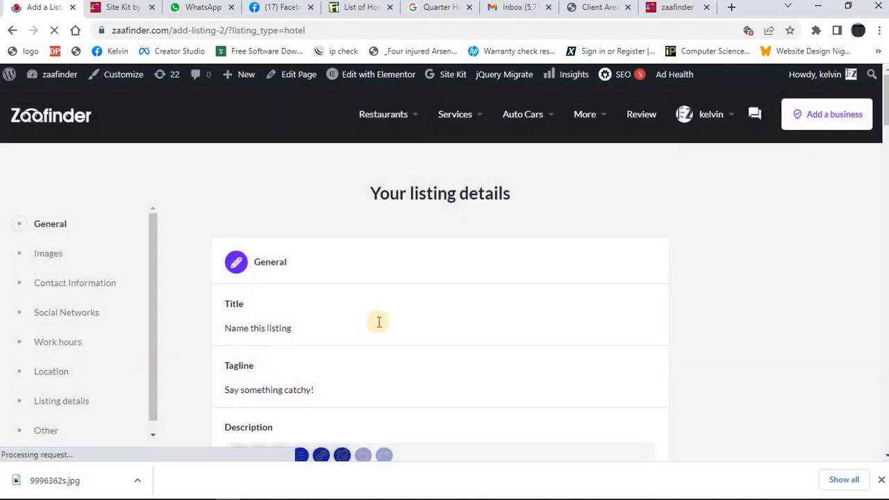
Fill in the new listing's Title, Tagline and Description with the copied name Royal Tropicana Hotels Ltd.
click(378, 322)
key(ctrl+v)
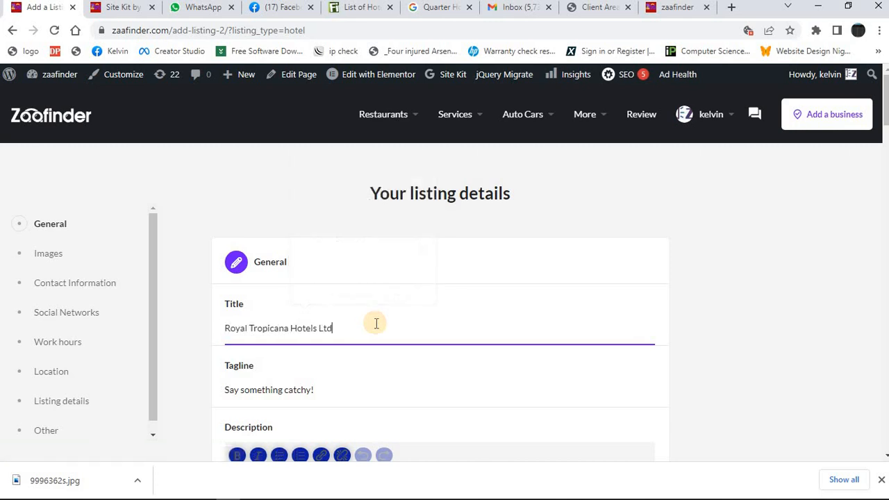
key(Tab)
key(ctrl+v)
key(Tab)
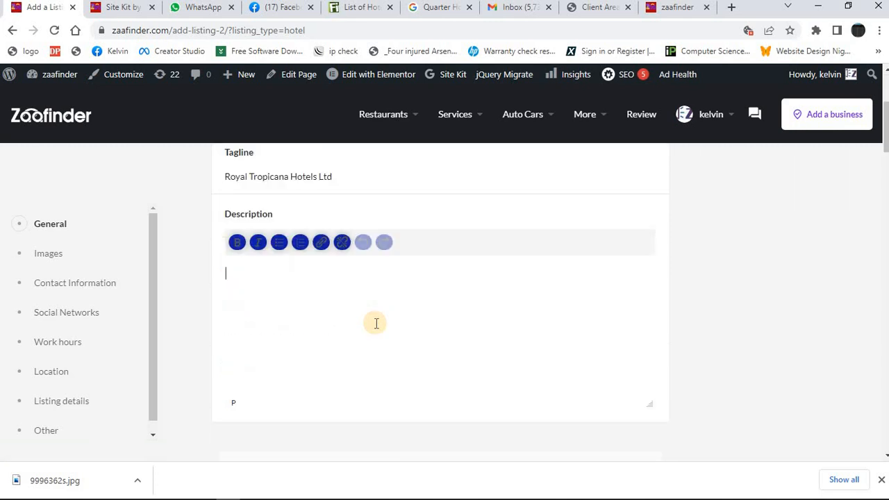
key(ctrl+v)
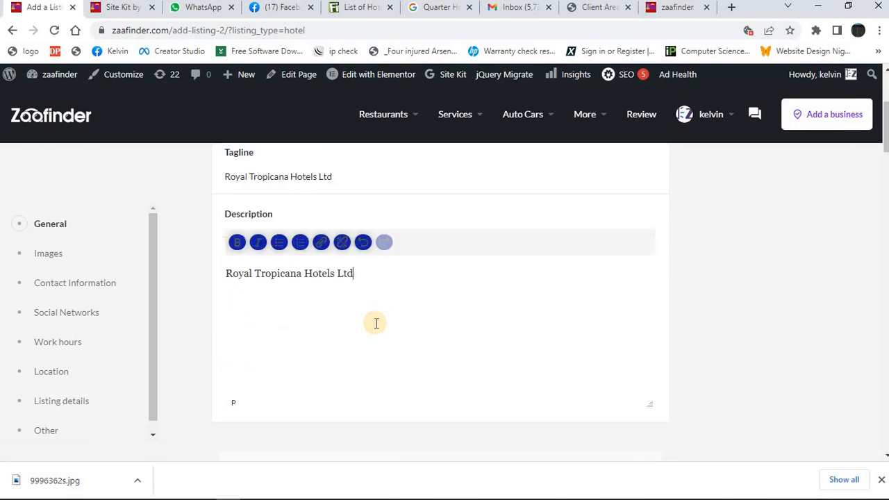
Search Google Images for Royal Tropicana Hotels Ltd.
click(422, 14)
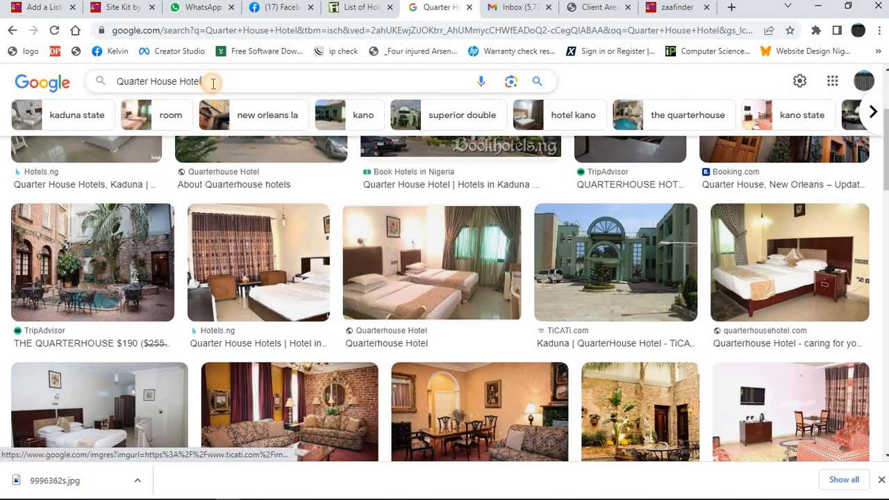
click(213, 82)
key(ctrl+a)
key(ctrl+v)
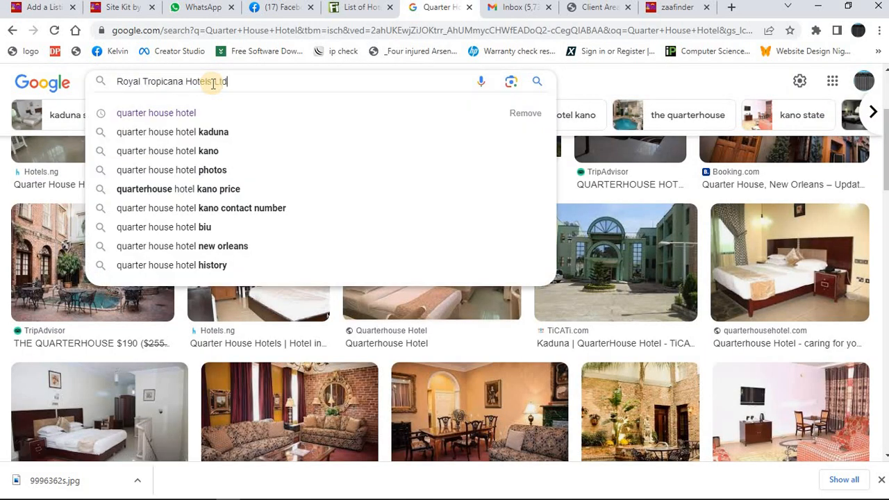
key(Return)
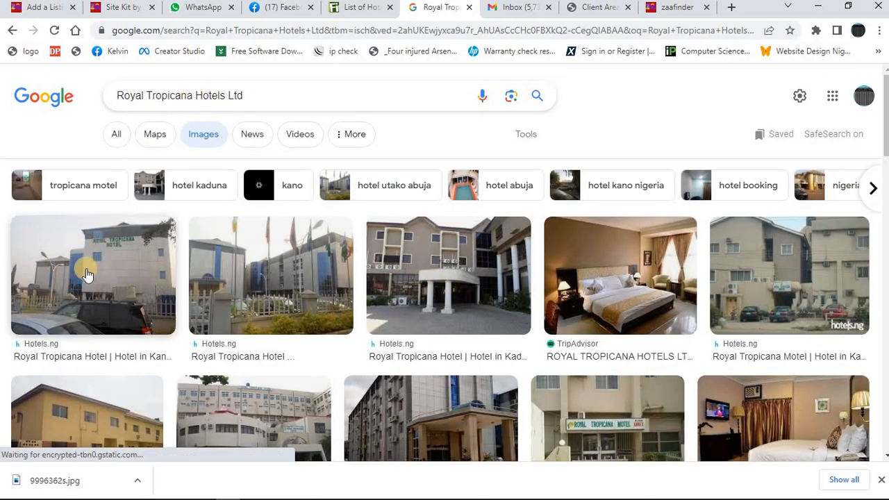
Save the Hotels.ng photo of the Royal Tropicana Hotel building in Kano to the computer.
click(133, 263)
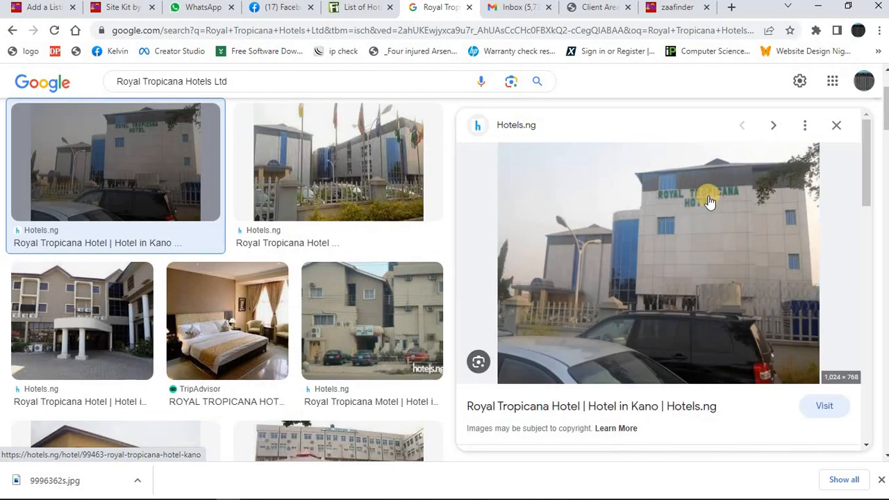
right_click(687, 215)
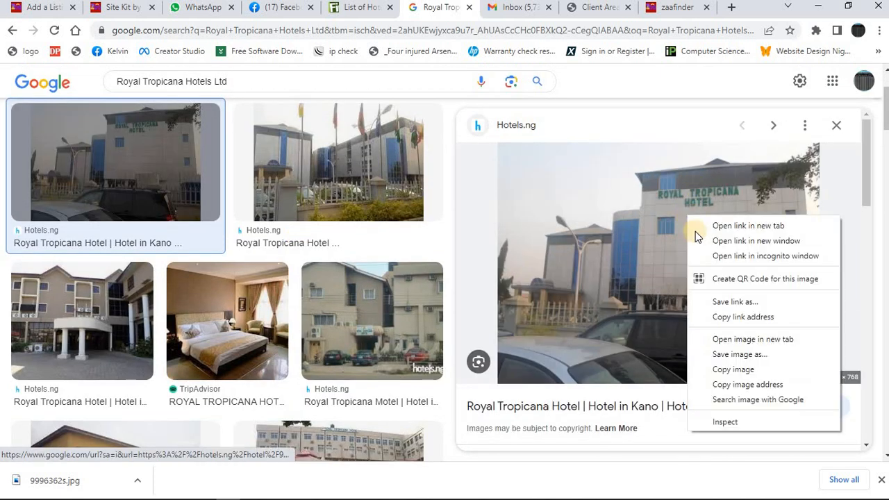
click(736, 357)
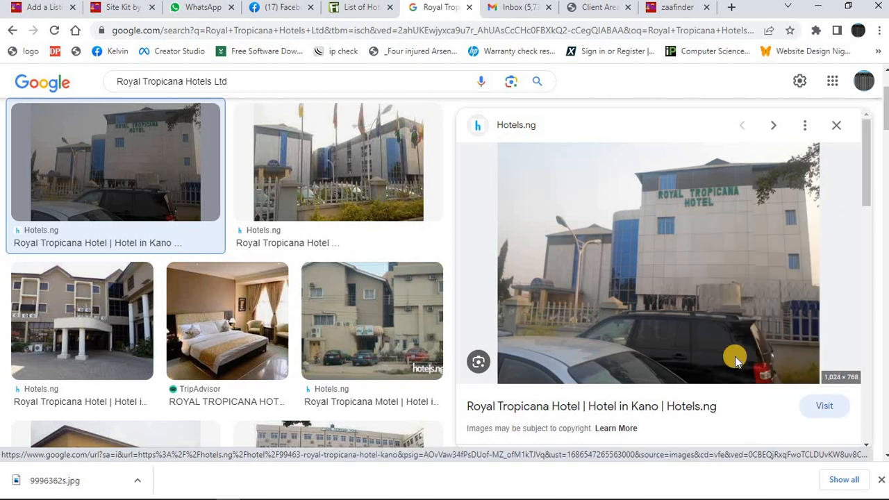
key(Return)
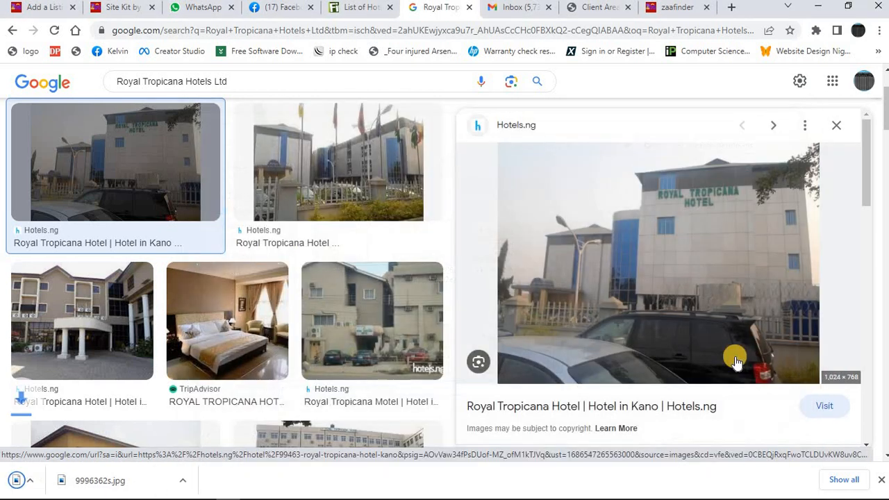
Add Finelib's one-sentence summary of Royal Tropicana Hotels Ltd below the hotel name in the Zaafinder listing's description.
click(46, 7)
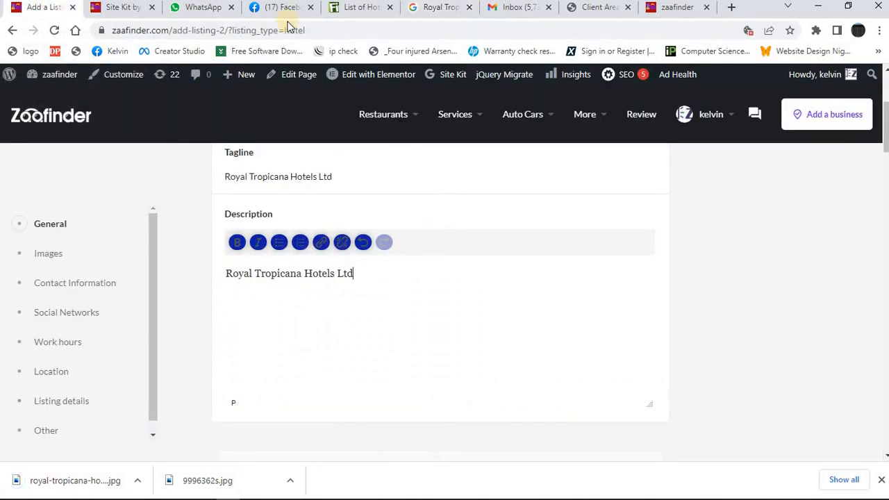
click(367, 14)
triple_click(229, 304)
key(ctrl+c)
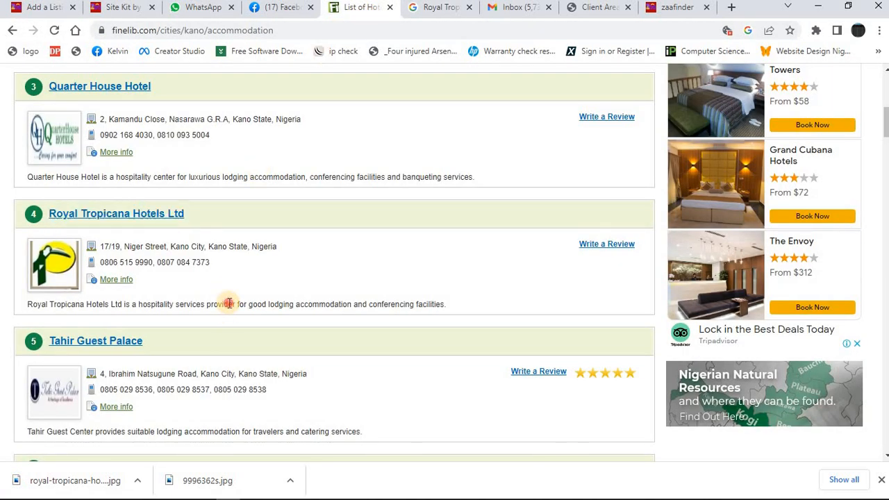
click(39, 8)
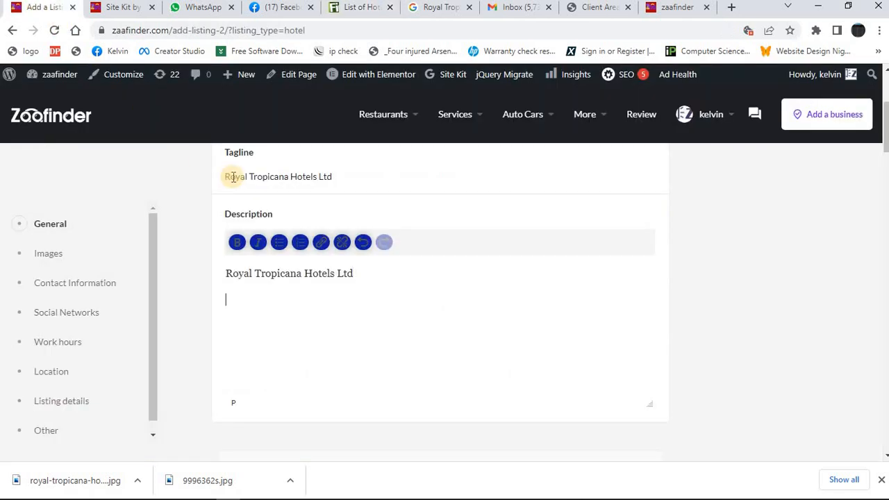
key(ctrl+v)
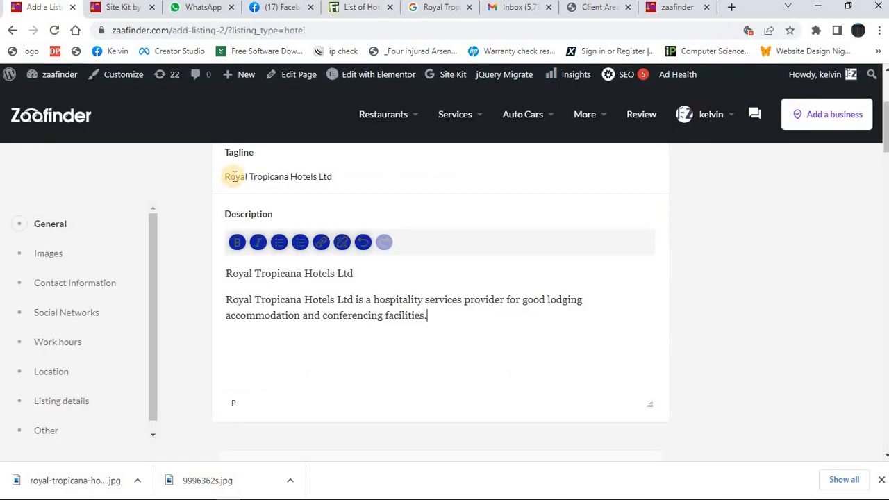
Append the hotel's address and phone numbers from Finelib to the description, and select the phone numbers there for copying.
click(345, 9)
mouse_move(213, 262)
mouse_down()
mouse_move(194, 248)
mouse_move(198, 261)
mouse_up()
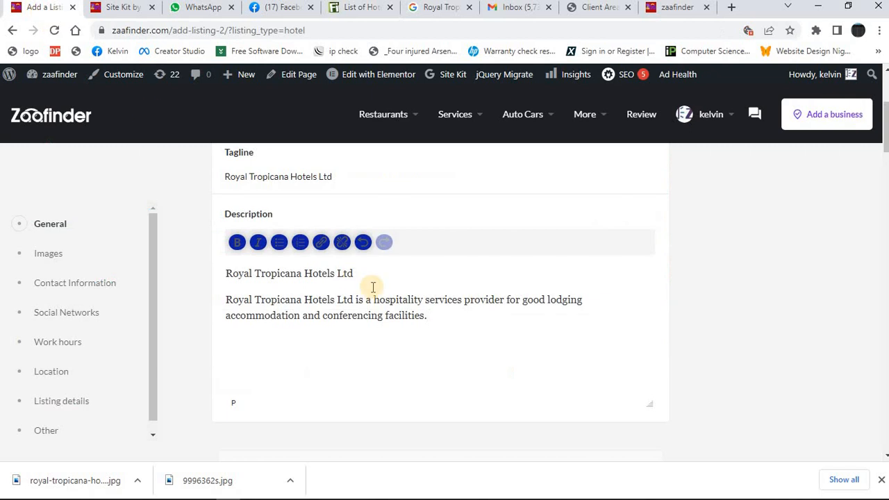
key(ctrl+v)
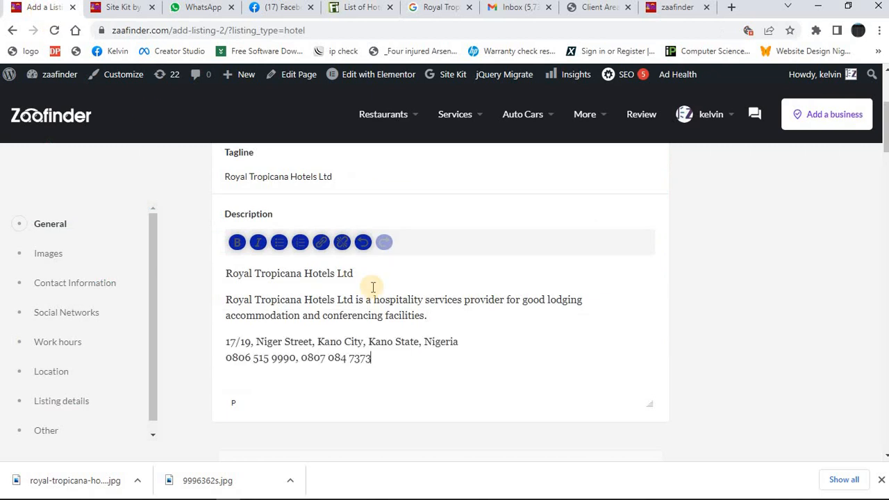
triple_click(347, 358)
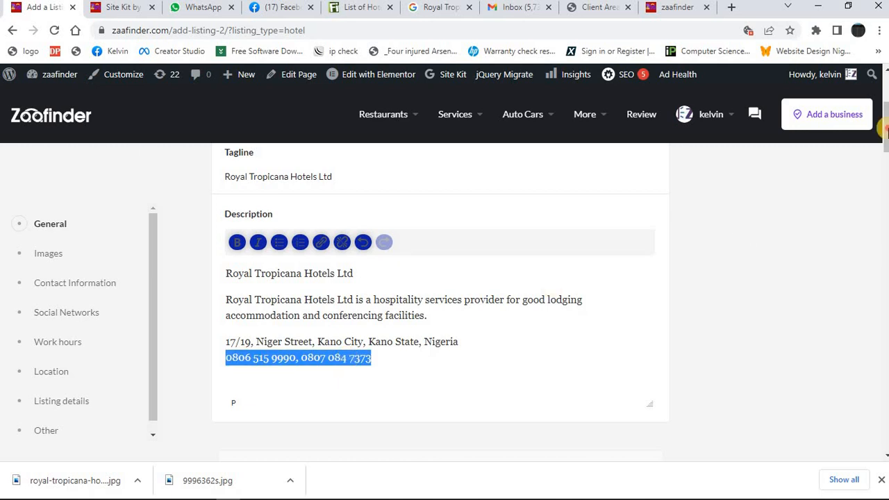
Upload royal-tropicana-hotel-kano-51453 as the listing's Logo.
drag(886, 130, 885, 189)
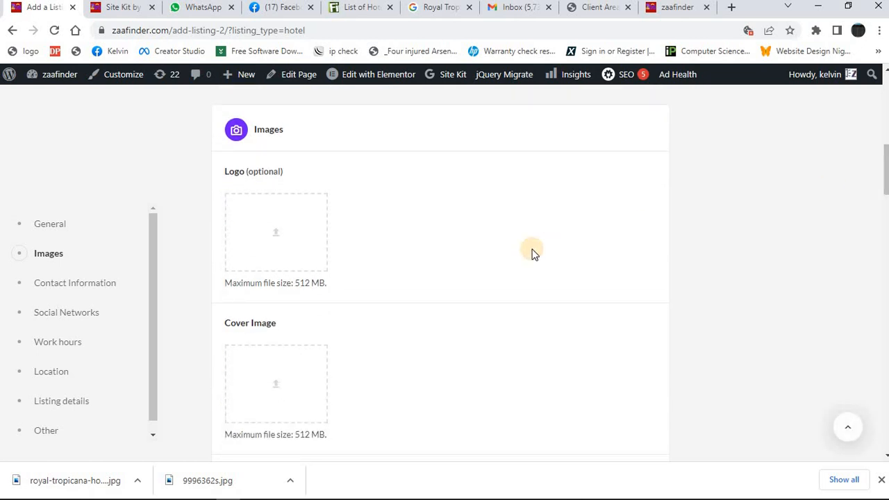
click(282, 236)
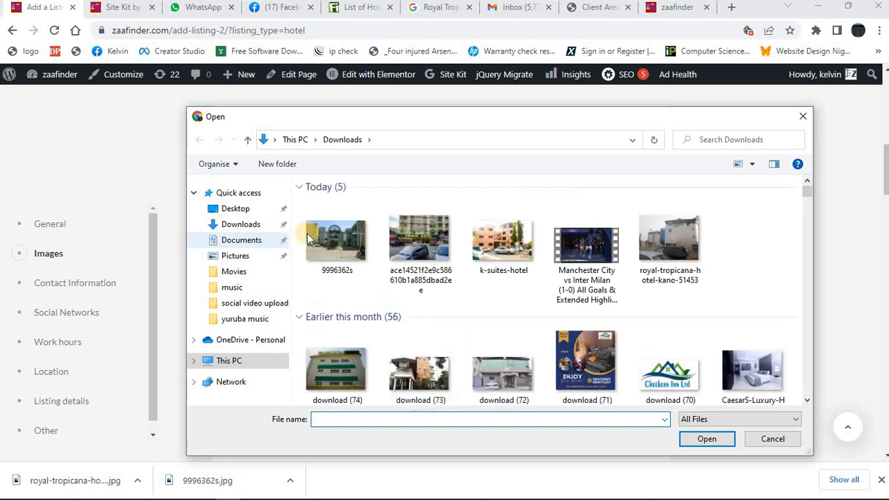
click(677, 240)
click(707, 440)
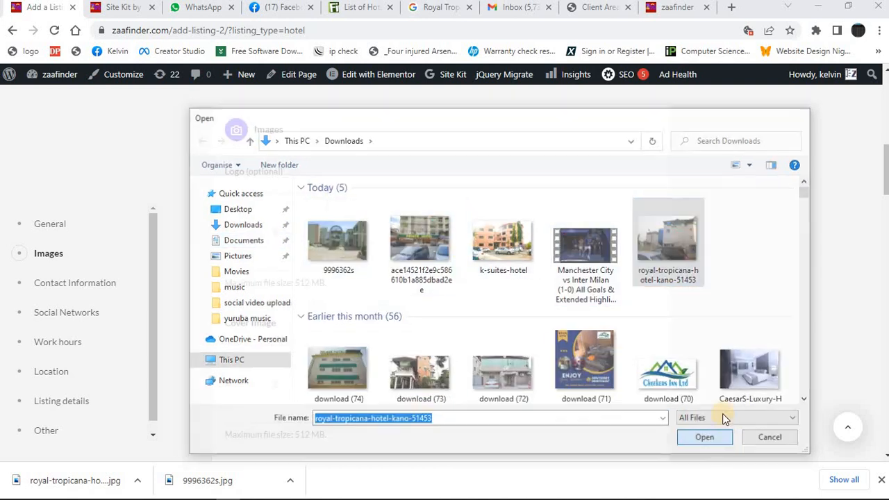
Upload royal-tropicana-hotel-kano-51453 as the listing's Cover Image.
drag(886, 179, 884, 190)
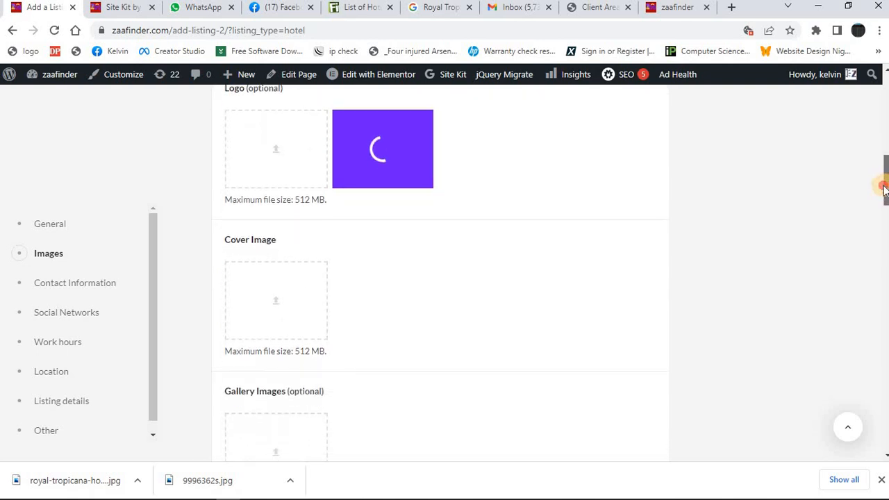
click(308, 309)
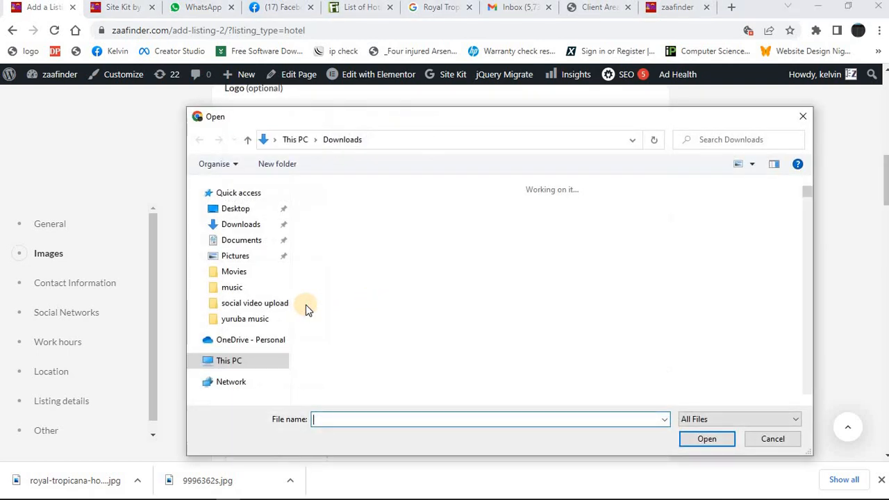
click(669, 240)
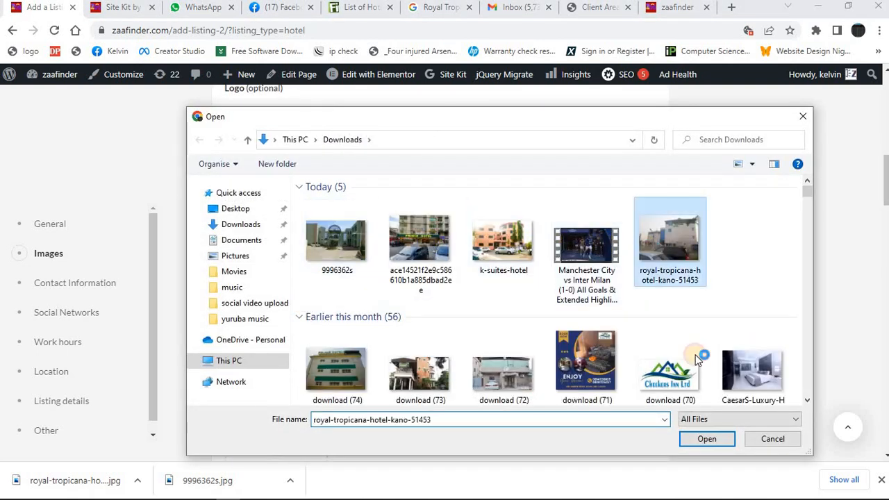
click(707, 439)
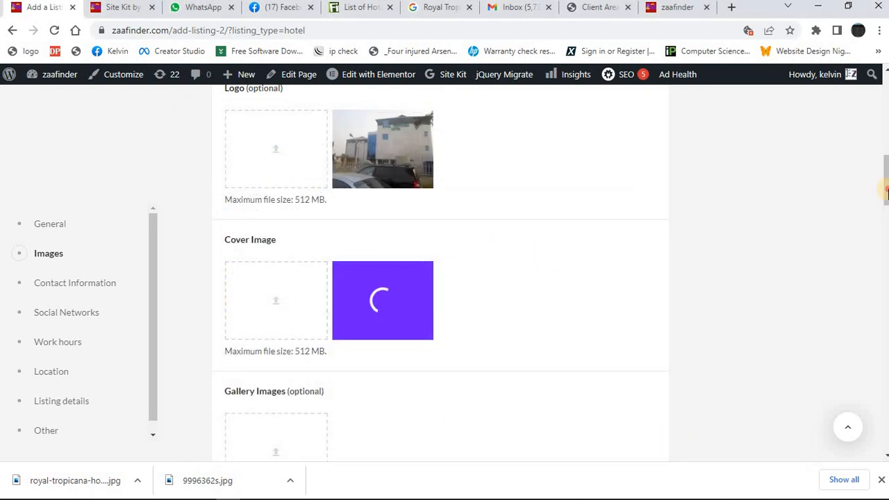
Add royal-tropicana-hotel-kano-51453 to the listing's Gallery Images.
scroll(886, 193, down, 3)
click(289, 236)
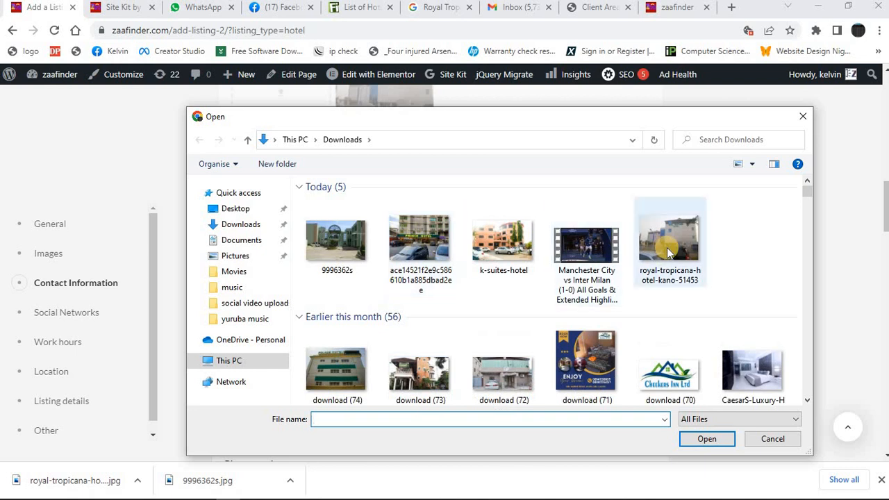
double_click(667, 247)
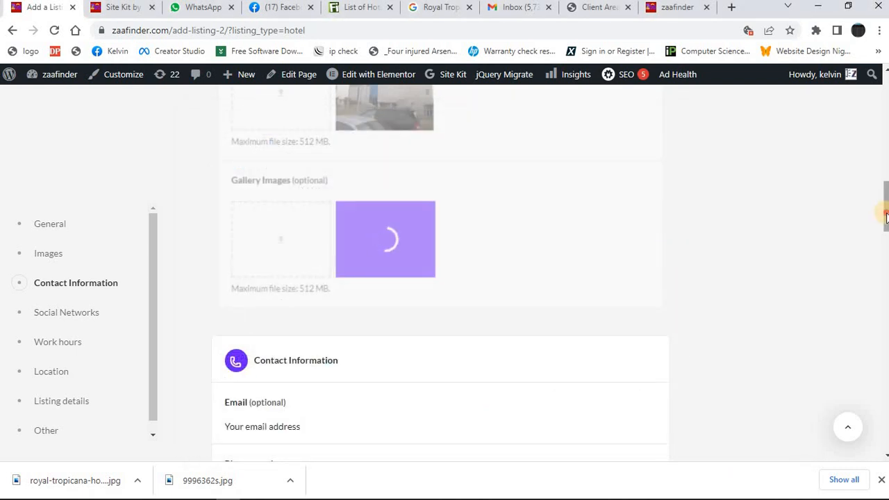
Paste the copied hotel phone numbers into the Phone number field of the contact information.
scroll(886, 218, down, 3)
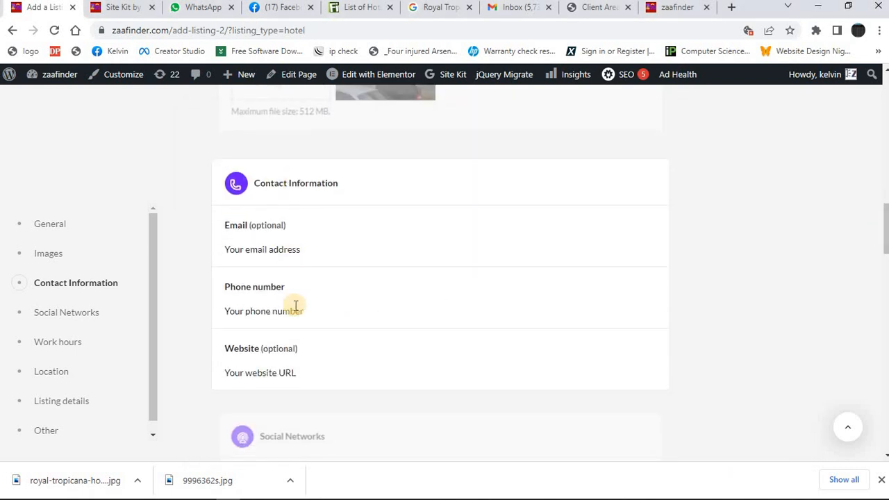
click(294, 314)
key(ctrl+v)
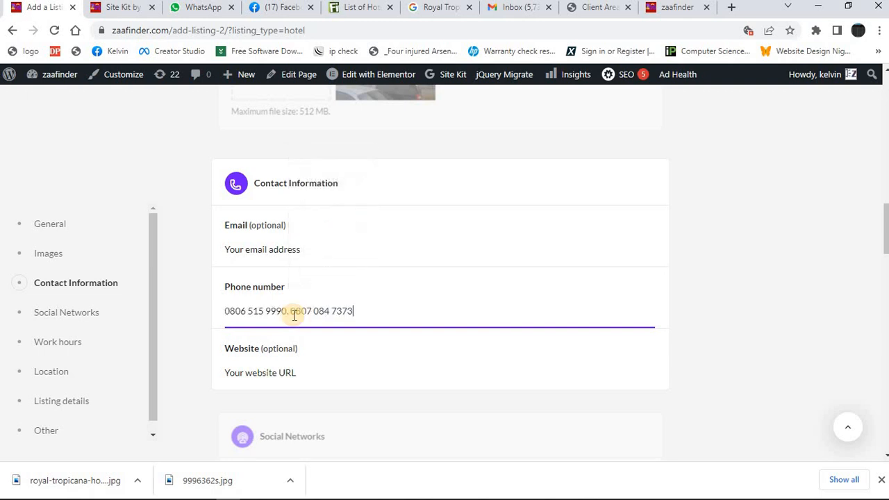
Copy only the address line of Royal Tropicana Hotels Ltd from Finelib and return to the listing form.
click(341, 14)
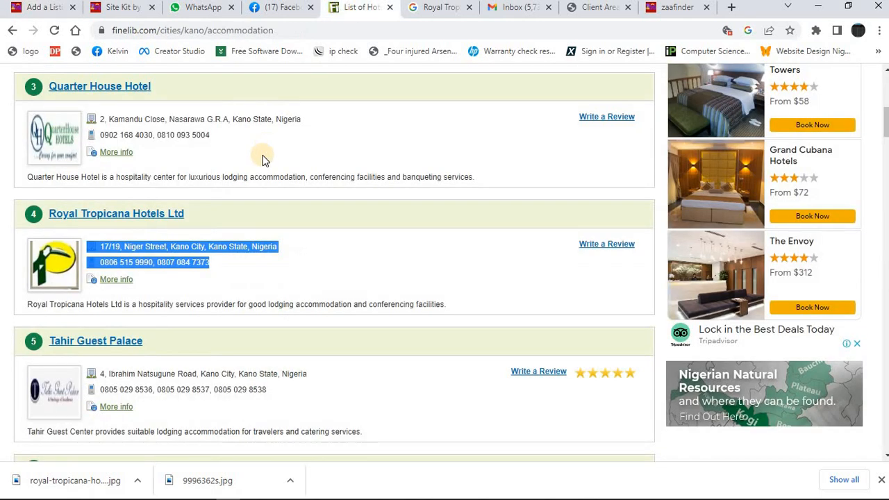
click(243, 278)
triple_click(244, 246)
key(ctrl+c)
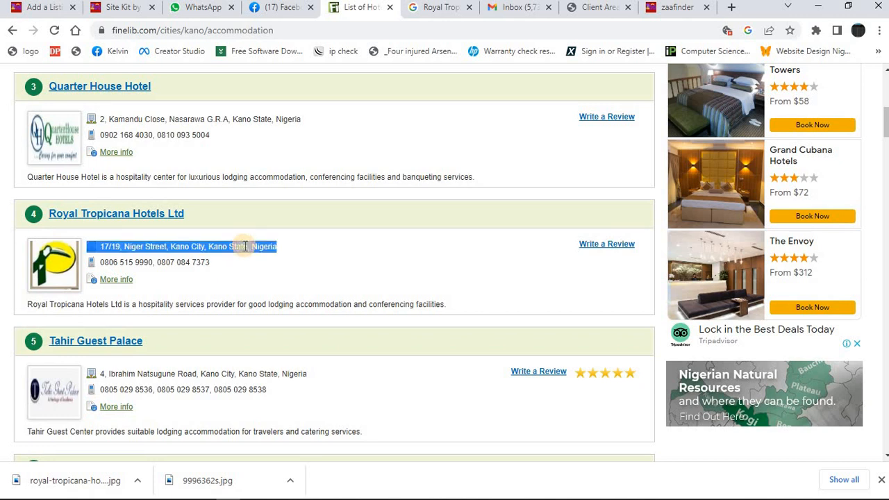
click(47, 7)
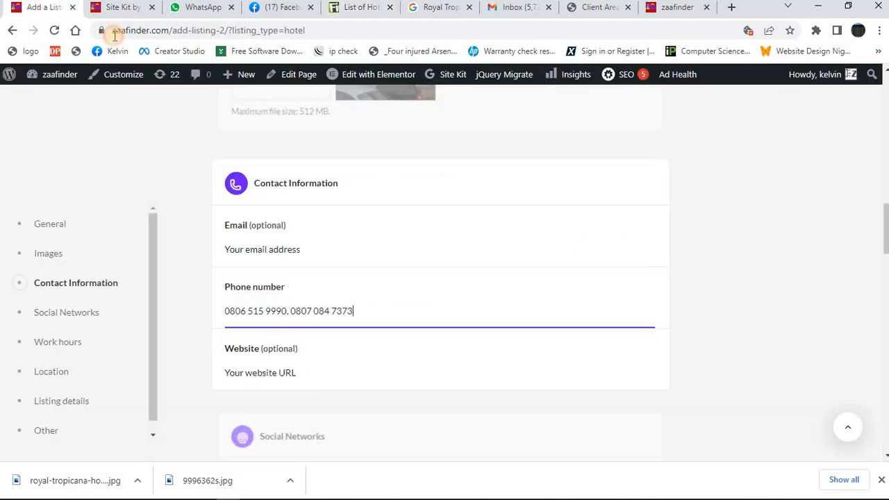
Set Monday's work hours to Open all day.
scroll(886, 243, down, 5)
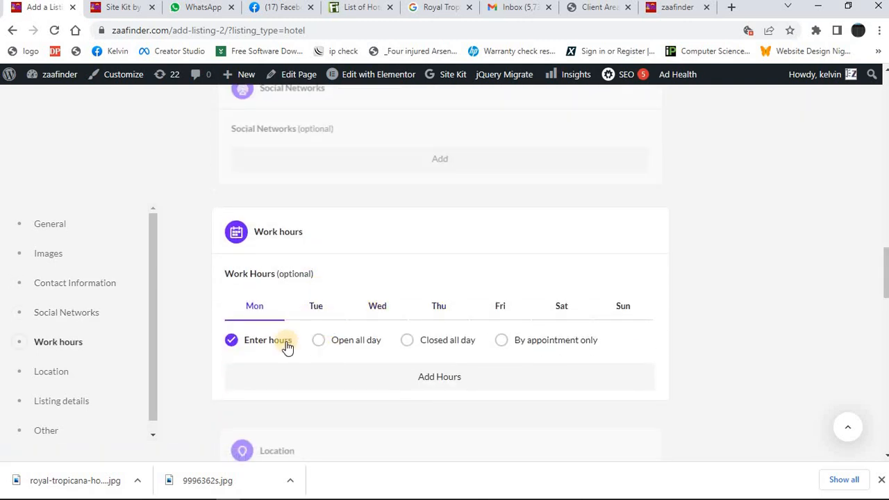
click(313, 304)
click(321, 340)
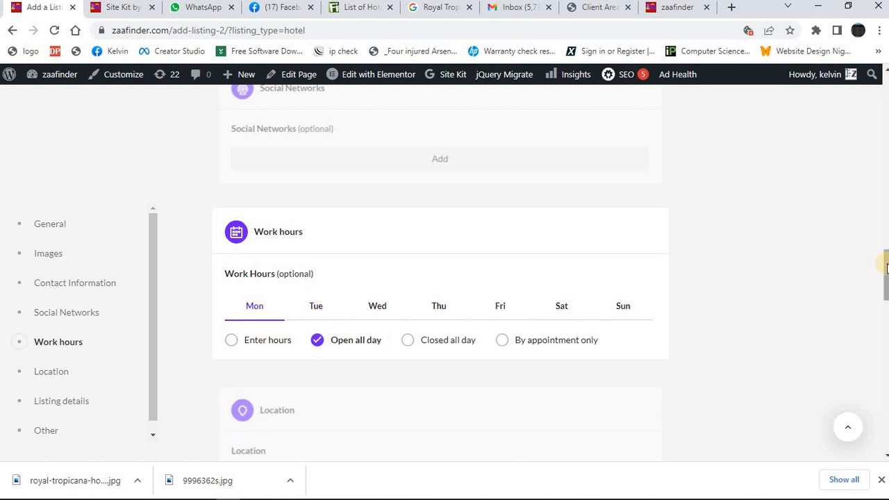
Paste the copied hotel address into the listing's Location field.
scroll(884, 285, down, 3)
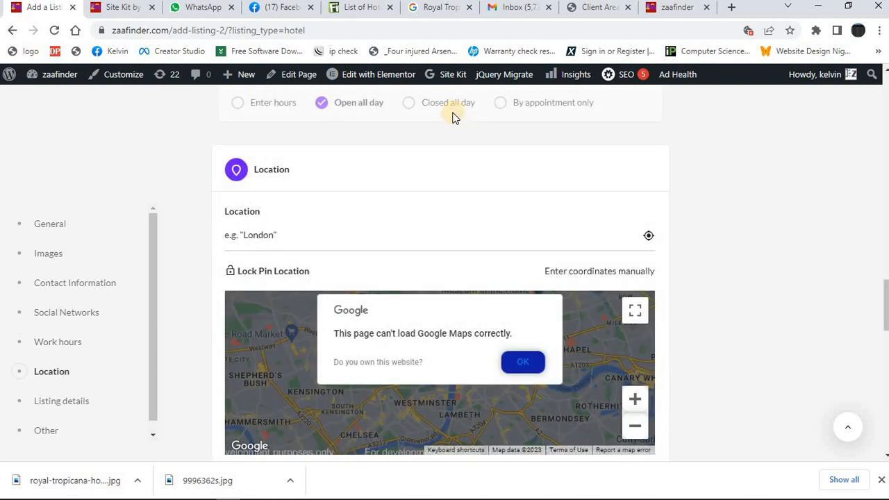
click(320, 240)
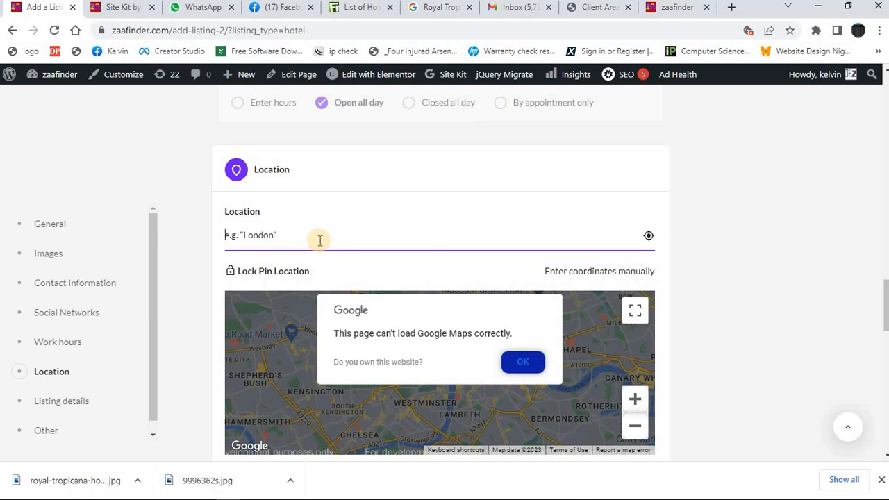
key(ctrl+v)
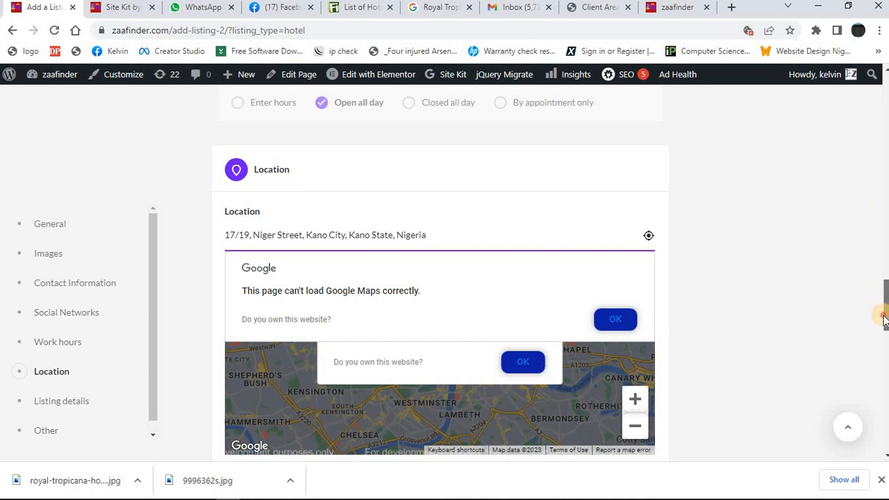
Search the Region options for "kan" and set the listing's region to Kano.
scroll(884, 320, down, 4)
scroll(884, 313, up, 3)
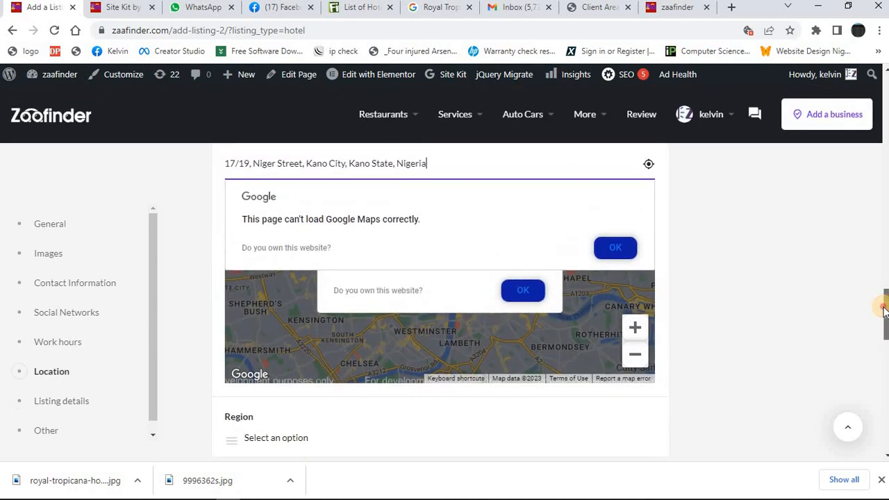
scroll(882, 316, down, 2)
scroll(880, 292, up, 3)
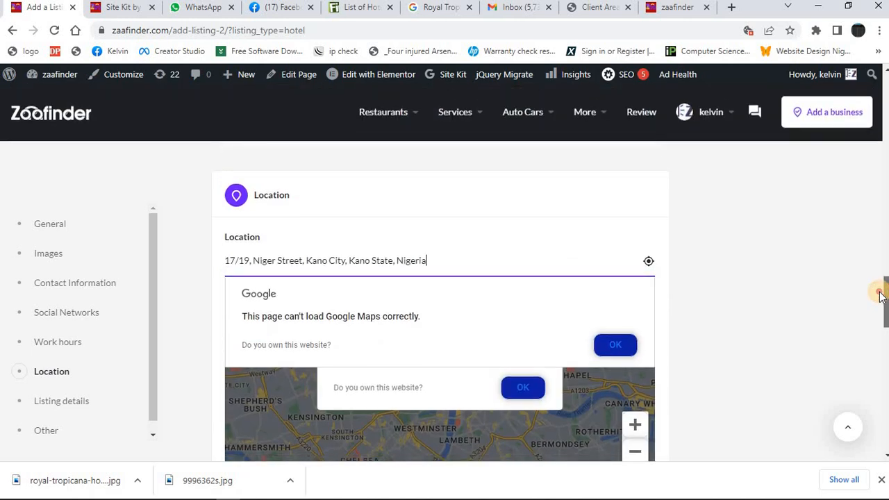
drag(880, 295, 879, 317)
click(318, 317)
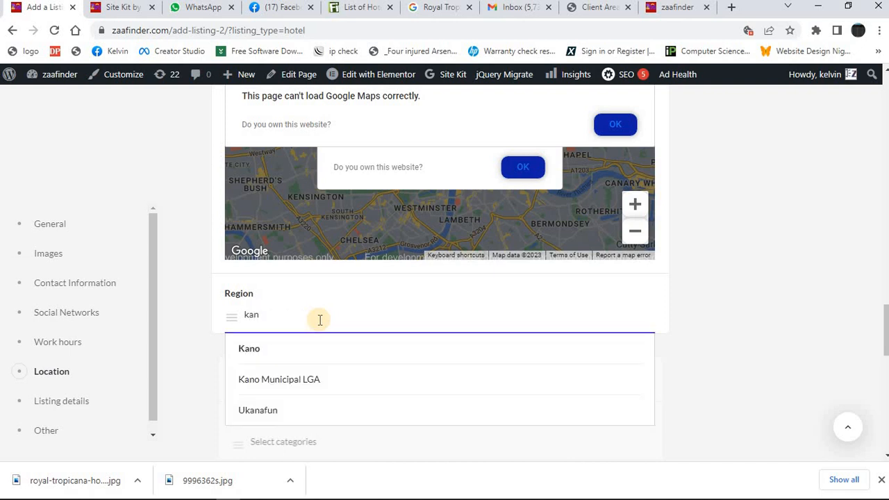
click(270, 351)
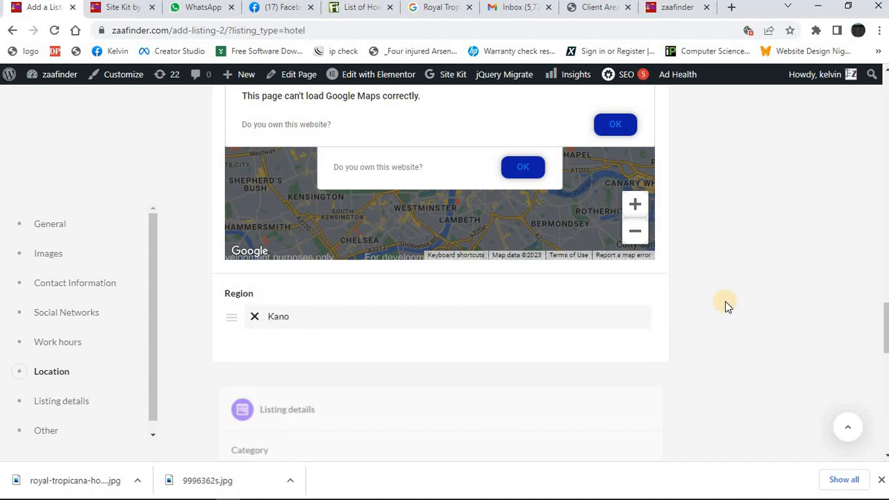
Set the listing's category to Hotel.
click(885, 340)
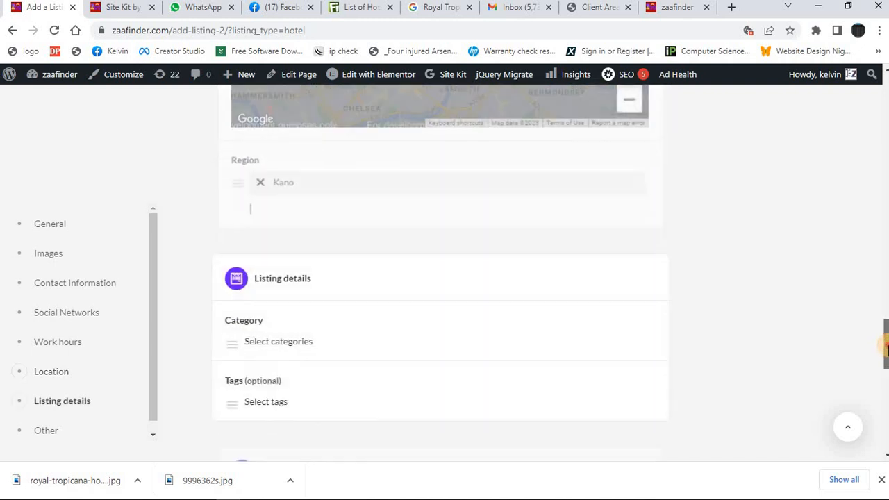
click(394, 327)
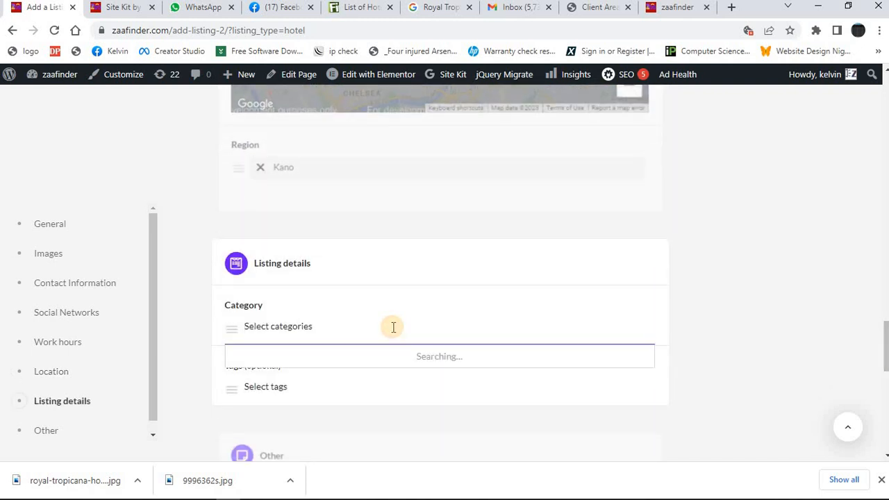
click(264, 393)
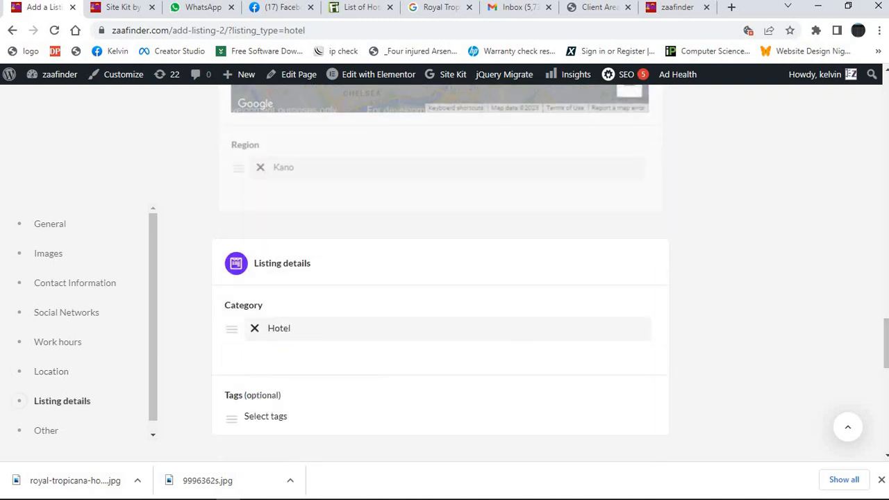
Complete the reCAPTCHA check and submit the listing, skipping the preview.
drag(886, 339, 885, 403)
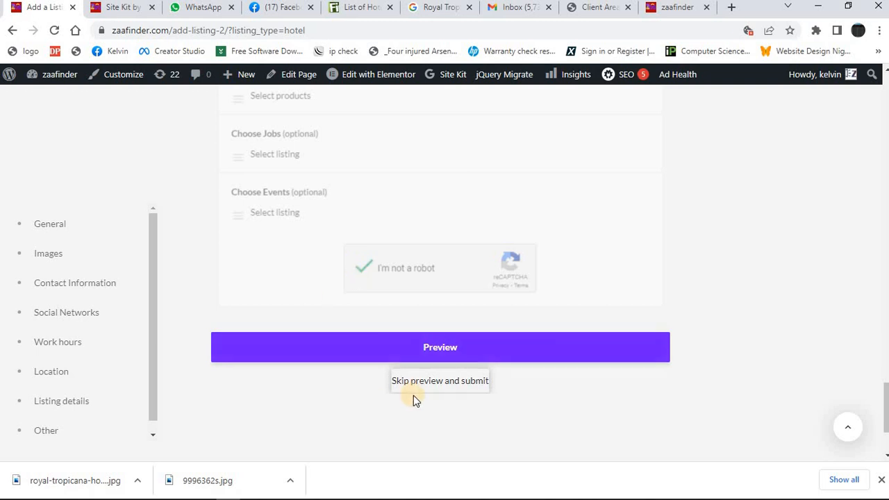
click(443, 349)
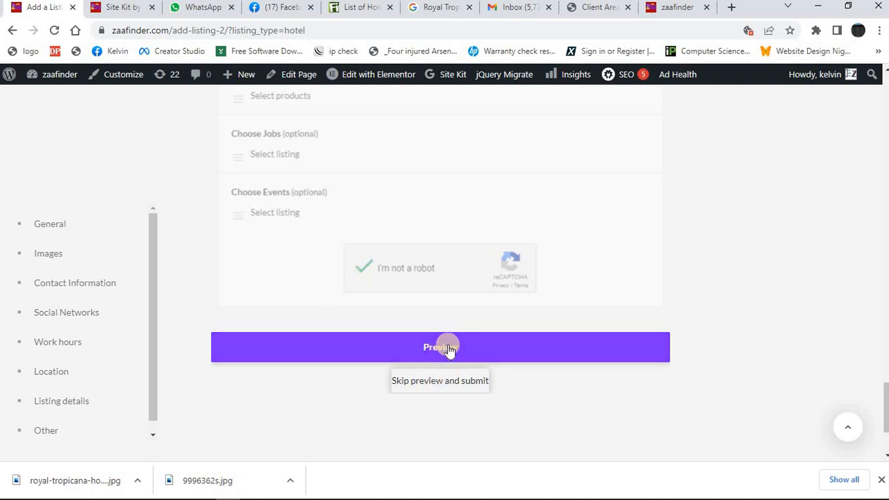
click(460, 384)
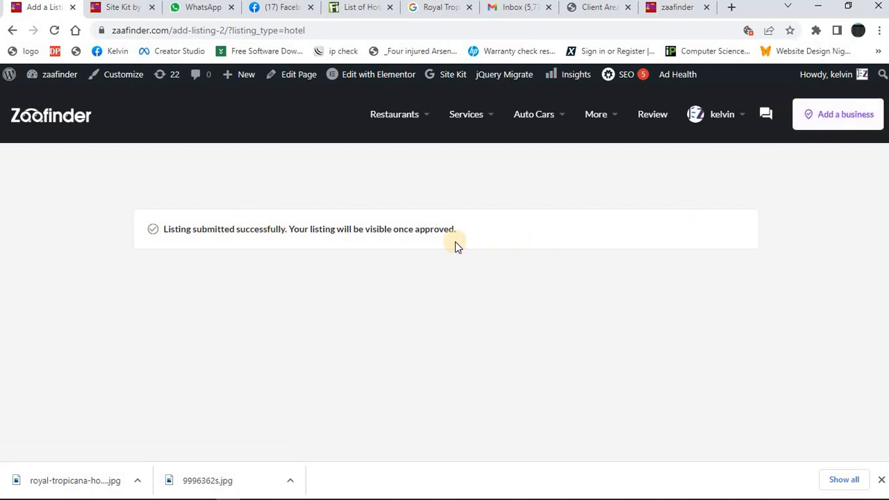
Go to the Zaafinder home page and browse the listings in the Hotel category.
click(63, 120)
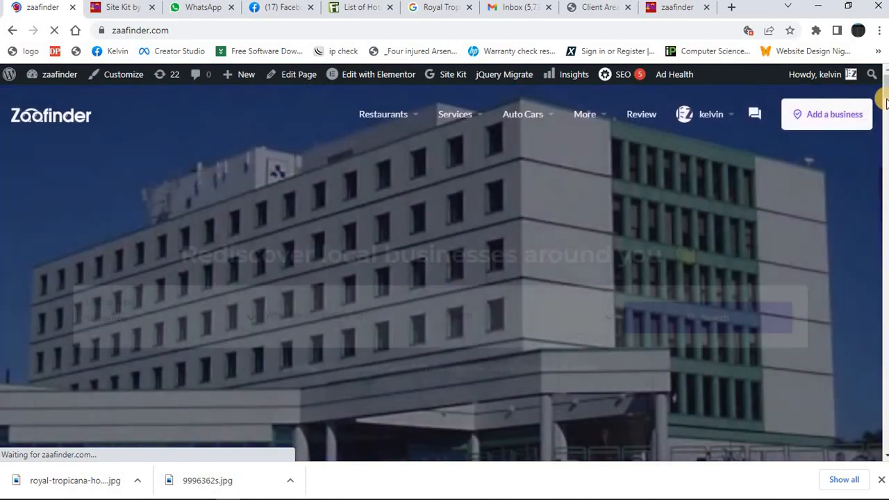
drag(884, 94, 884, 172)
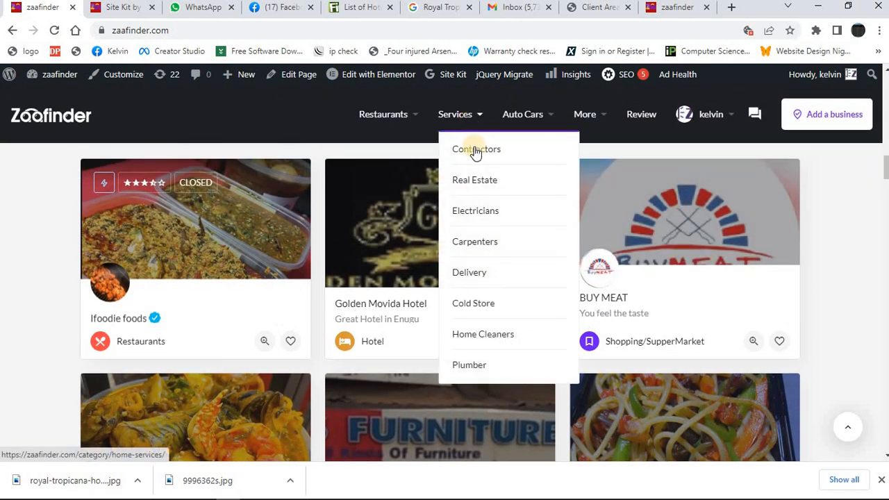
mouse_move(564, 116)
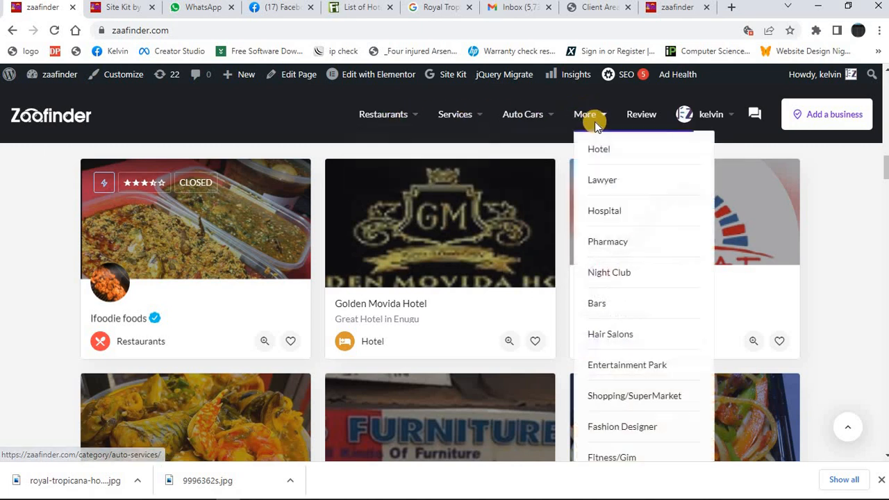
click(604, 150)
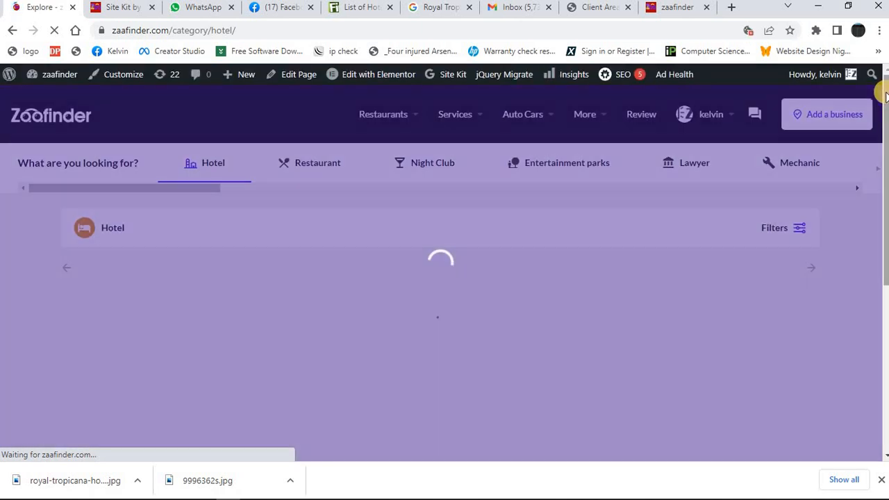
scroll(885, 135, down, 1)
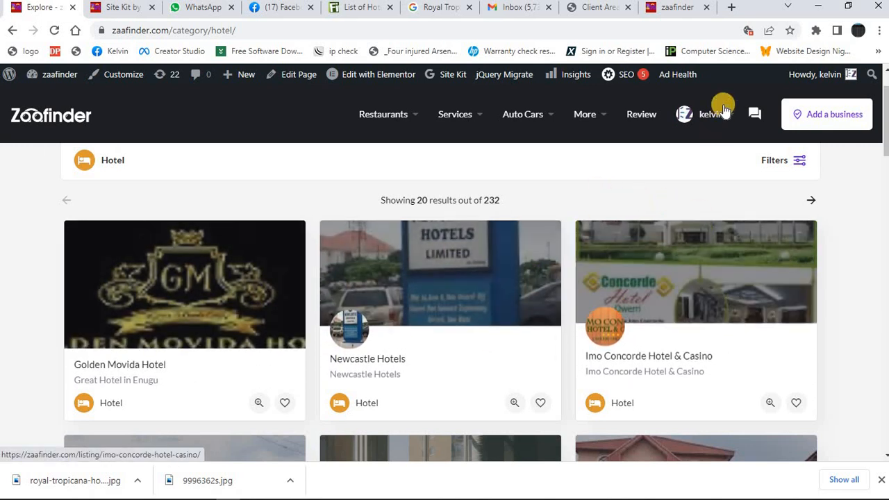
Review the account's own listings and their approval status, and return to the Zaafinder home page.
mouse_move(727, 116)
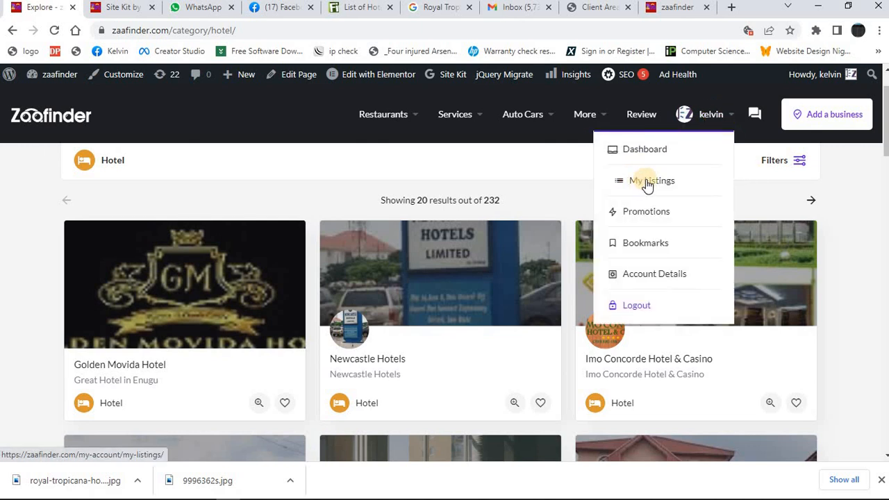
click(647, 183)
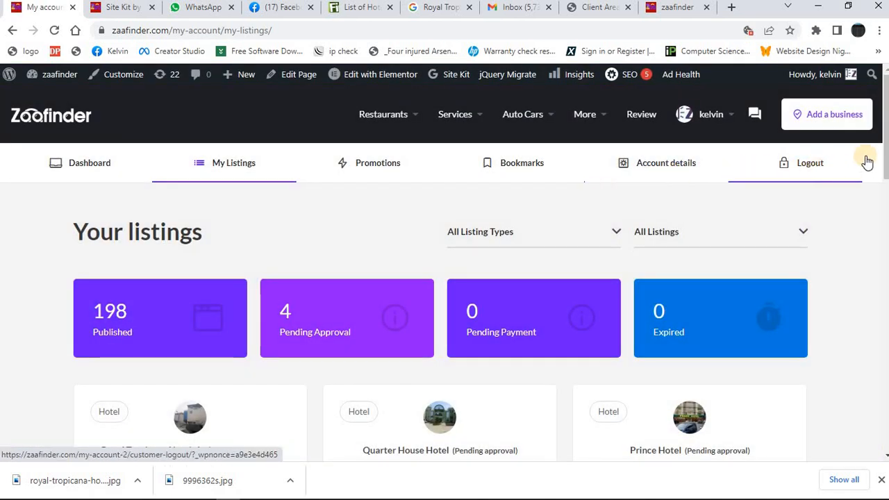
drag(885, 136, 885, 156)
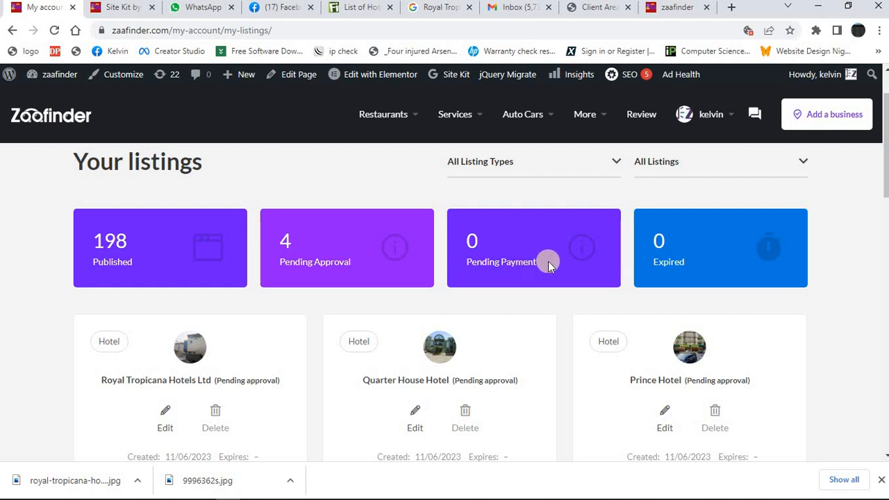
drag(884, 148, 882, 191)
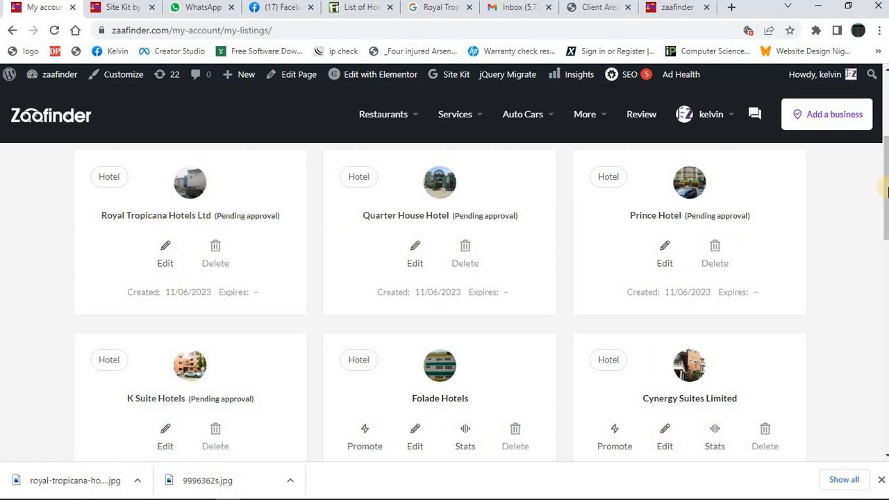
drag(886, 188, 881, 265)
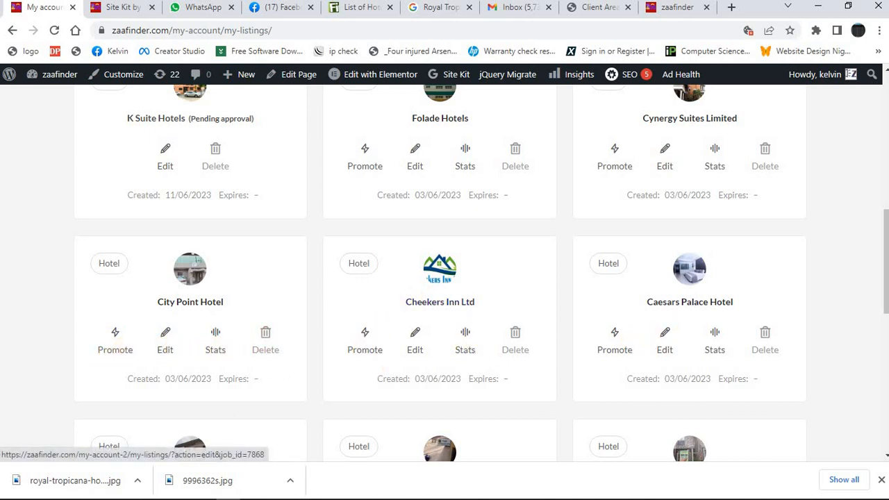
scroll(770, 204, up, 4)
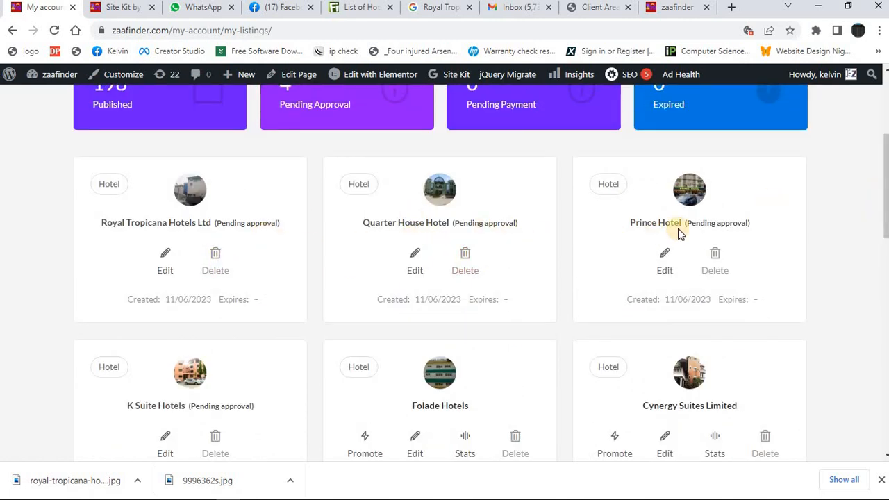
drag(886, 197, 884, 283)
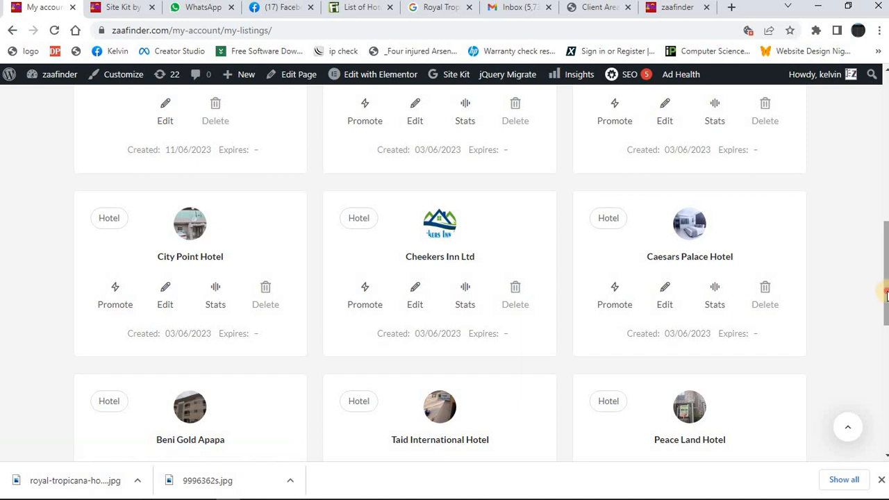
drag(886, 285, 886, 180)
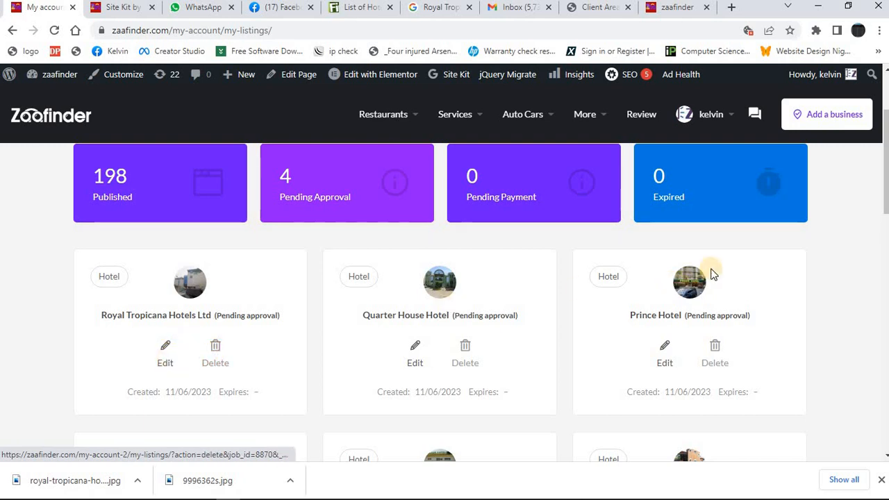
drag(886, 177, 886, 139)
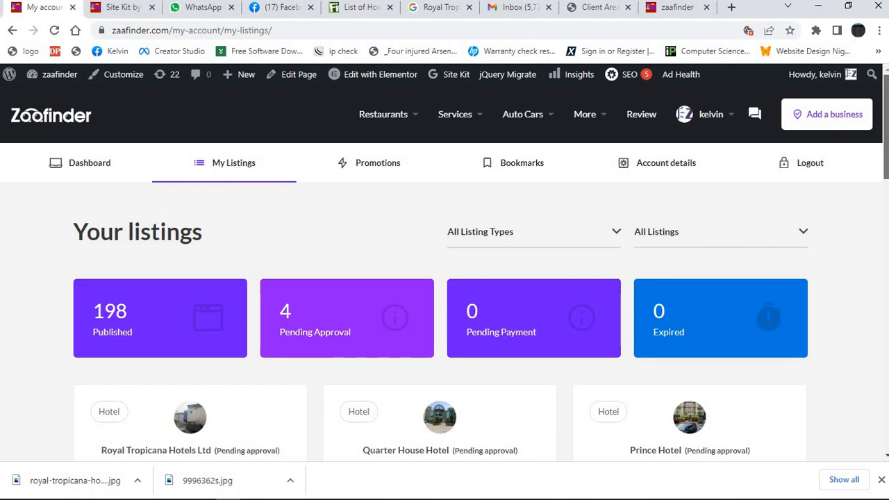
click(61, 120)
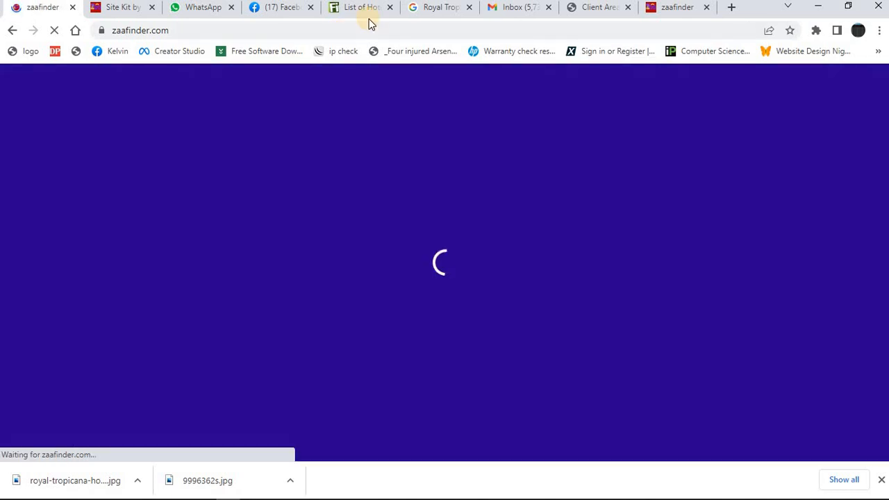
Switch to the Google tab and search for "list real estate company in abuja".
click(419, 10)
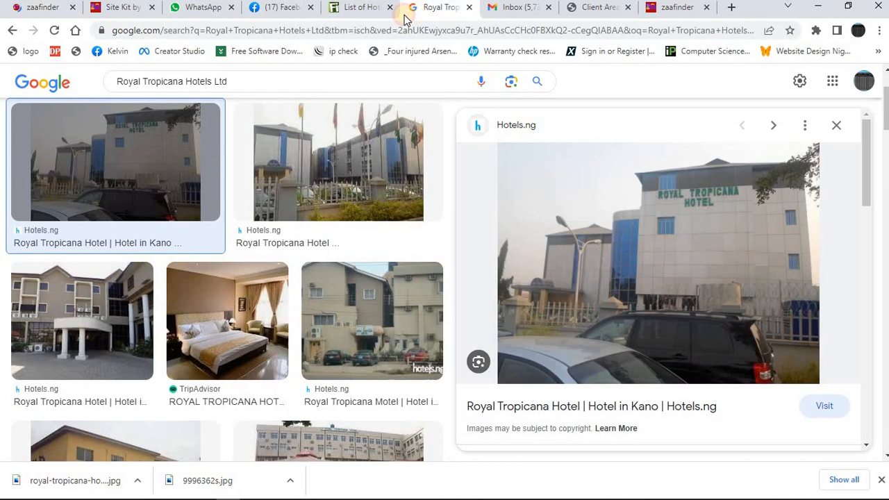
click(300, 35)
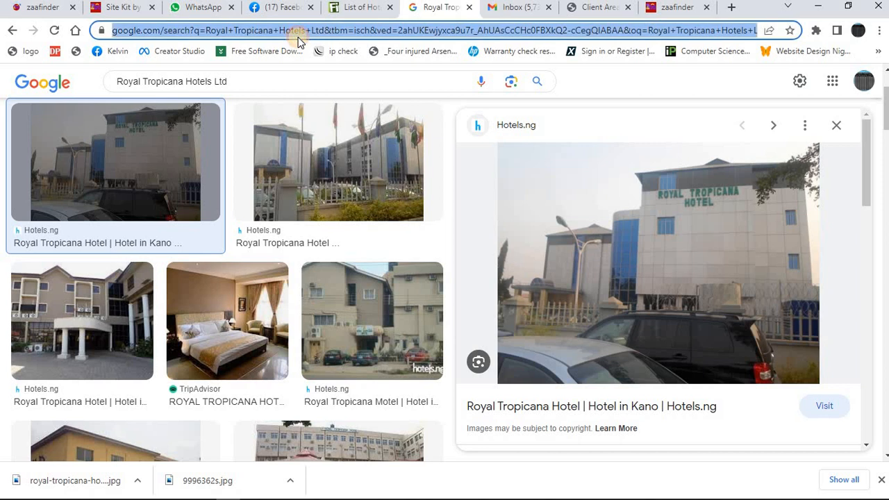
click(64, 89)
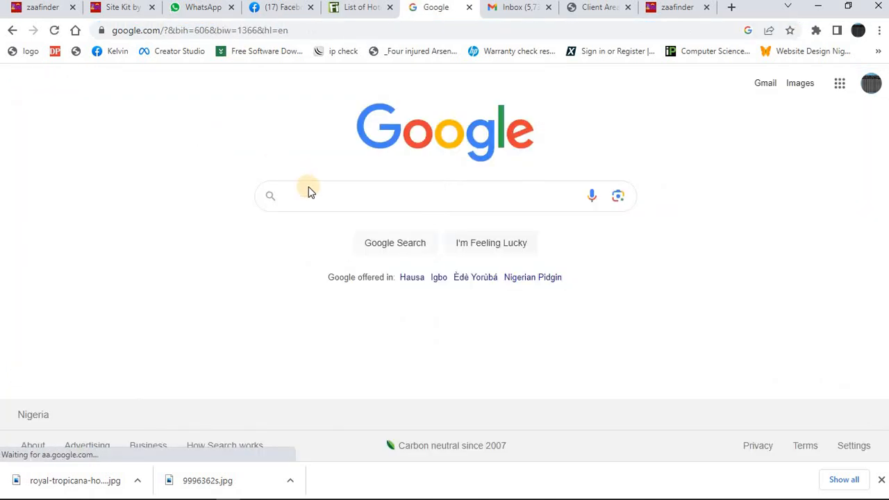
click(311, 193)
click(313, 194)
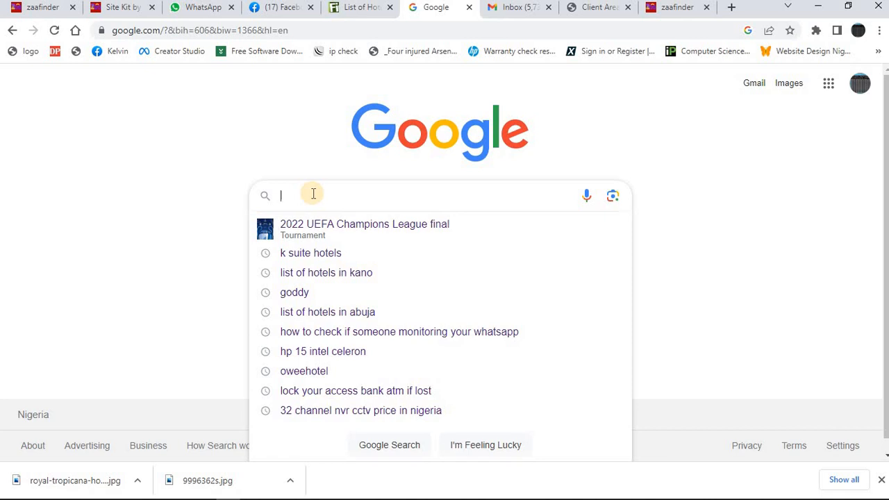
text(list )
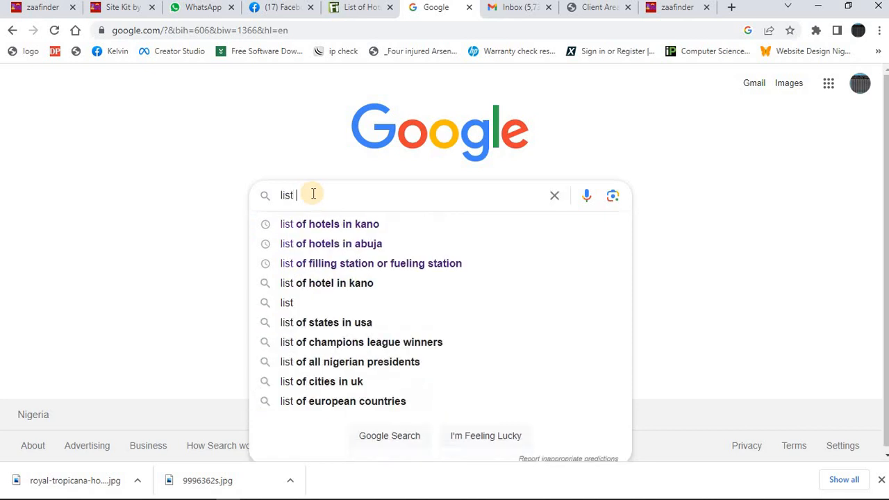
text(real estate )
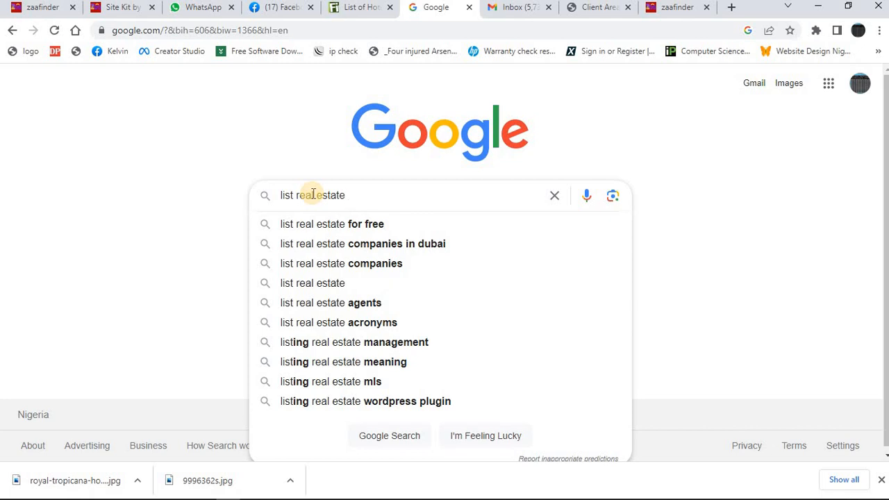
text(company i)
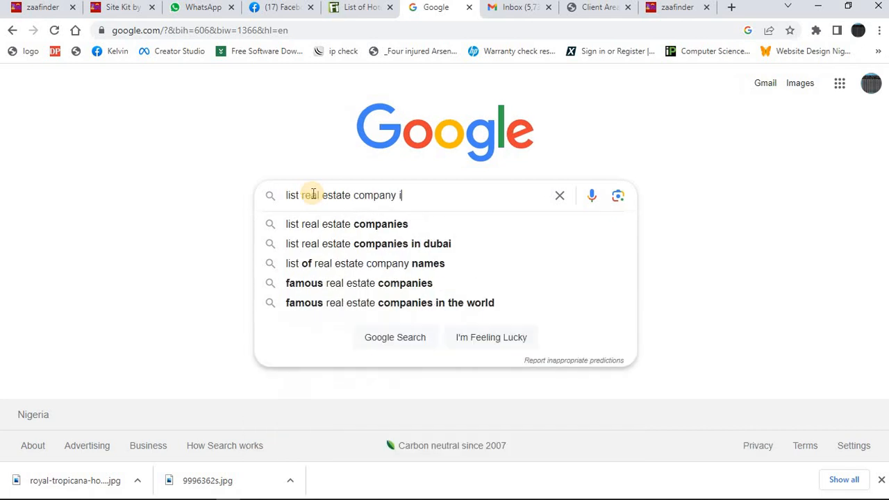
text(n abuja)
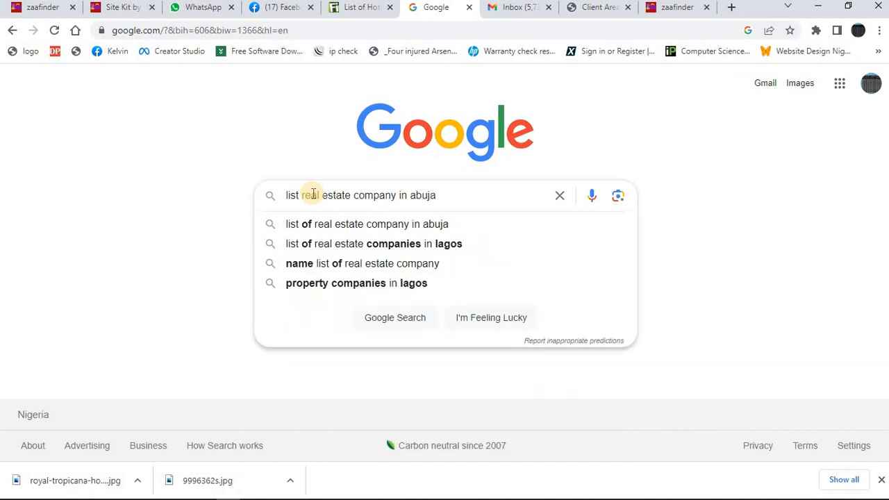
key(Return)
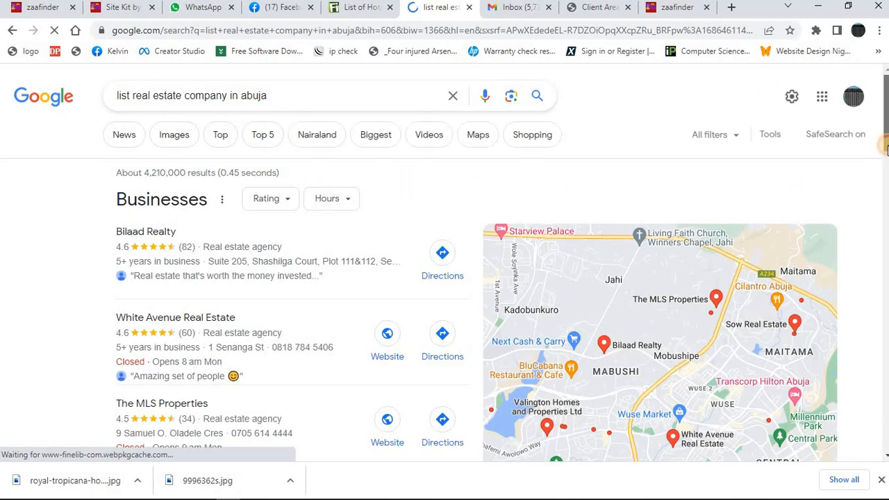
Open Finelib's List of Real Estate Companies in Abuja from the search results and browse the companies listed.
scroll(887, 150, down, 1)
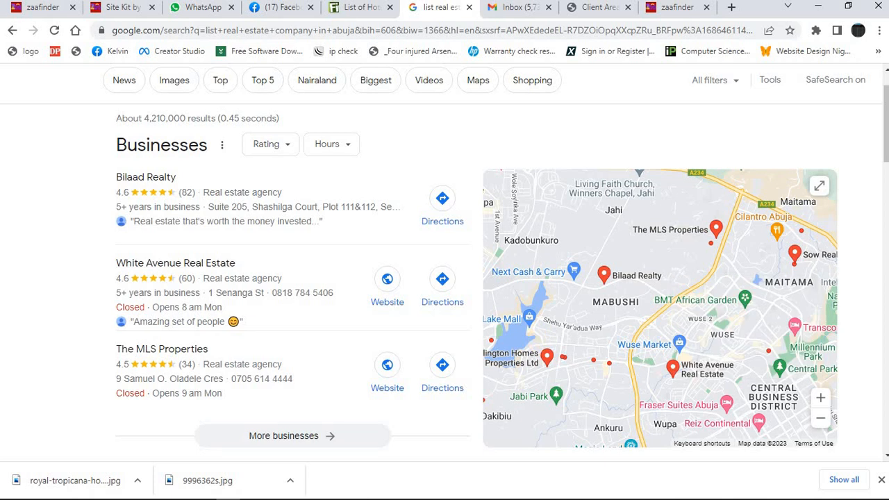
scroll(507, 300, down, 3)
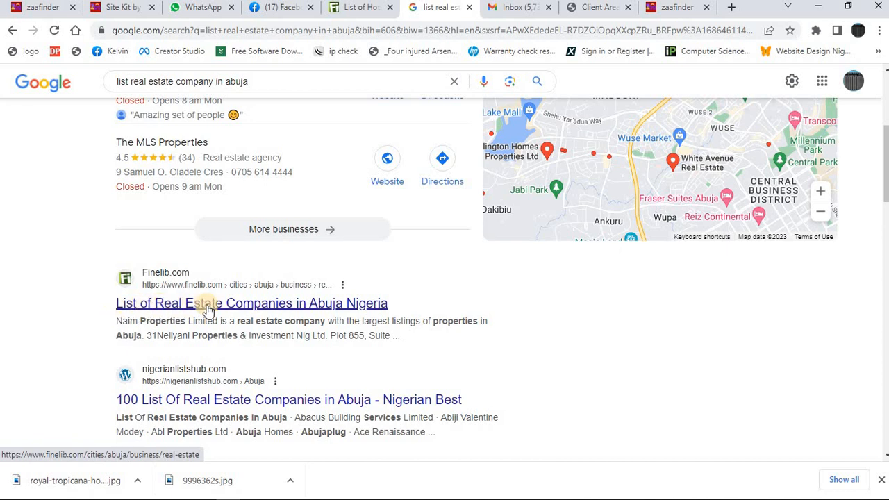
click(316, 308)
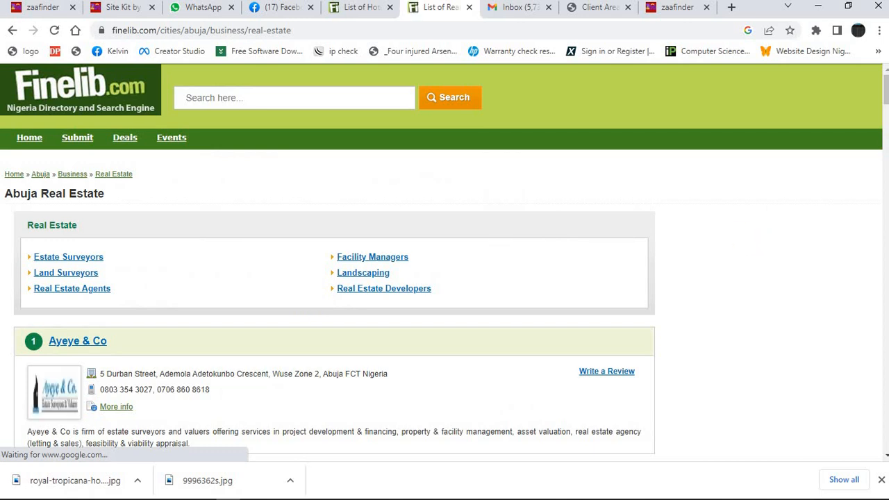
drag(887, 91, 887, 103)
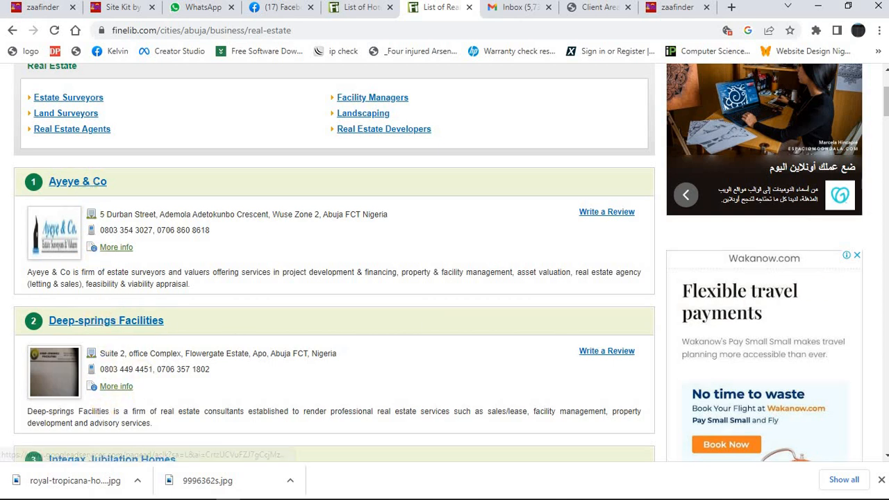
mouse_move(887, 114)
mouse_down()
mouse_move(873, 458)
mouse_move(861, 164)
mouse_move(879, 95)
mouse_move(879, 109)
mouse_up()
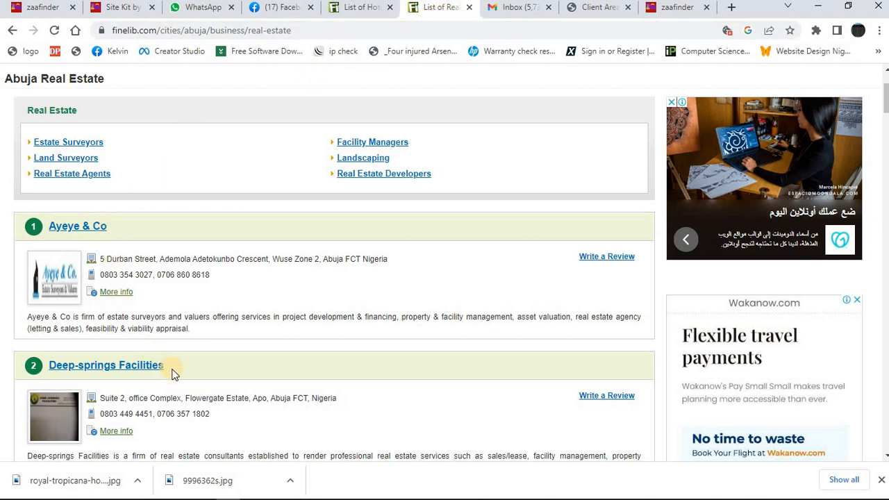
Copy the company name Deep-springs Facilities from the Finelib list and search Google for it.
drag(173, 371, 58, 373)
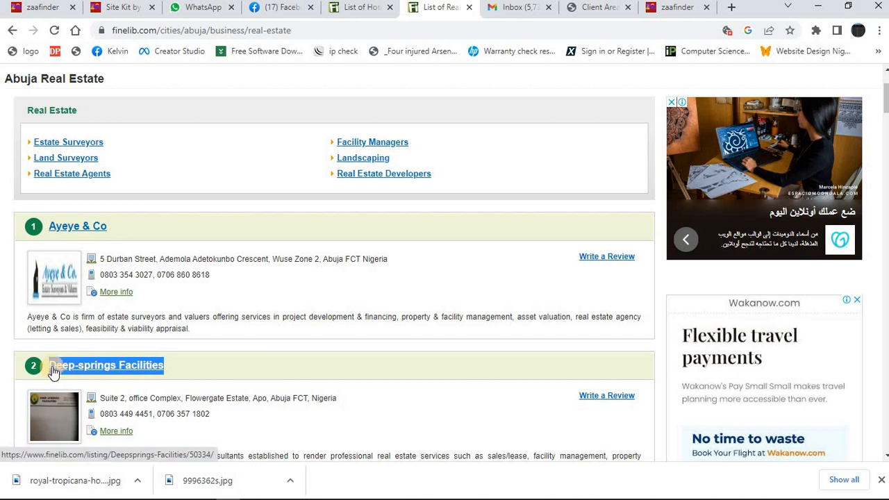
click(420, 26)
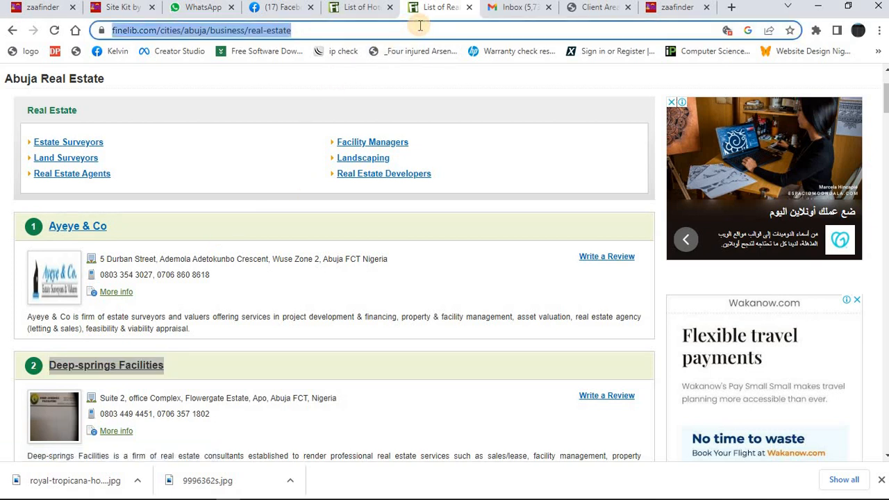
text(Deep-springs Facilities)
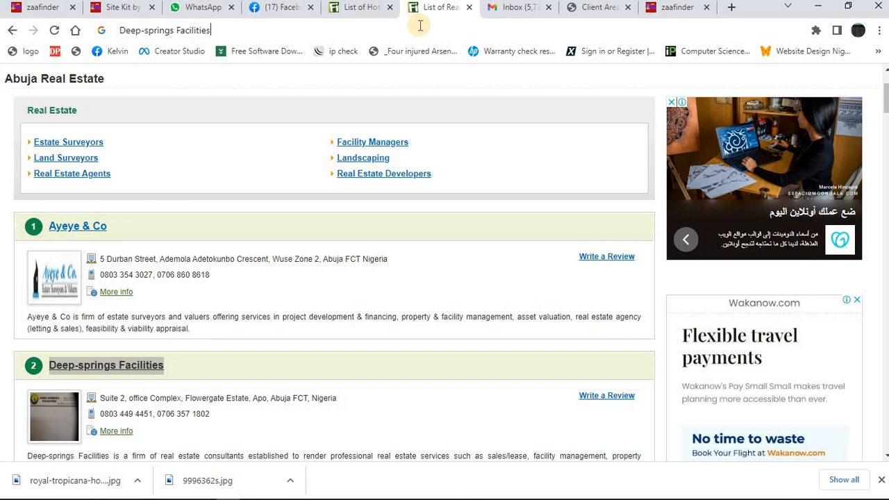
key(Return)
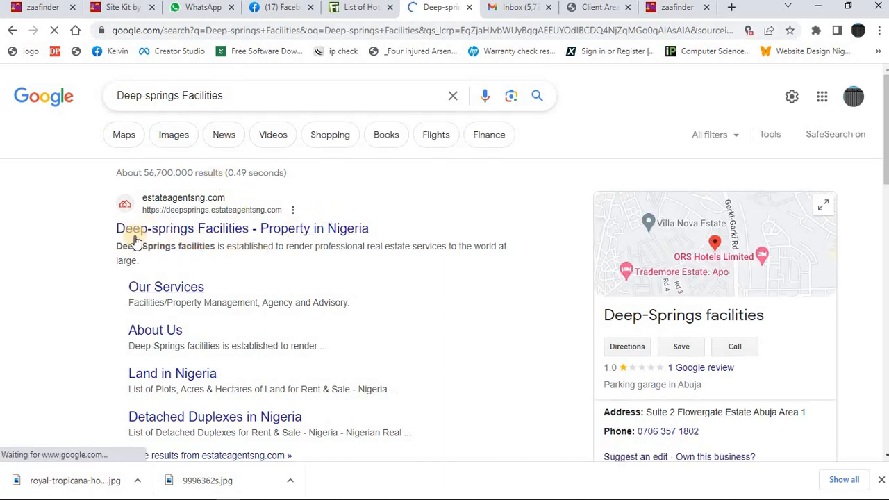
click(204, 235)
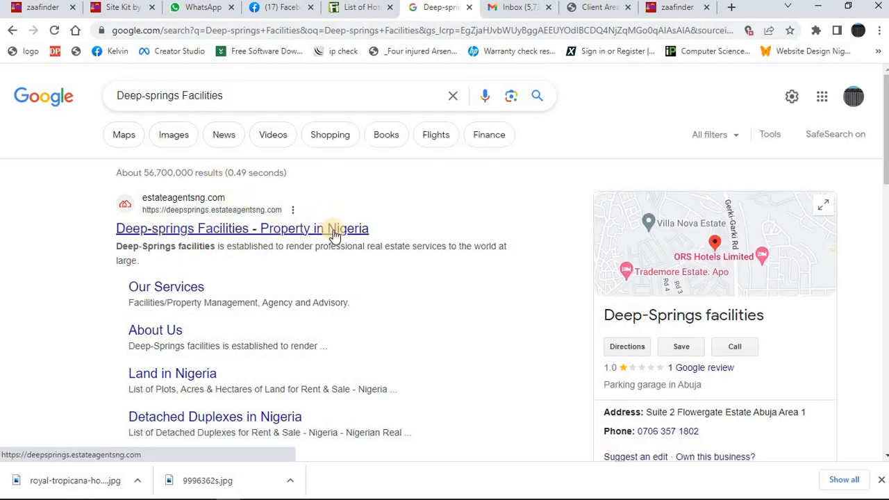
Preview the Finelib picture among the image results for Deep-springs Facilities, close it, and return to the Zaafinder home page.
click(174, 139)
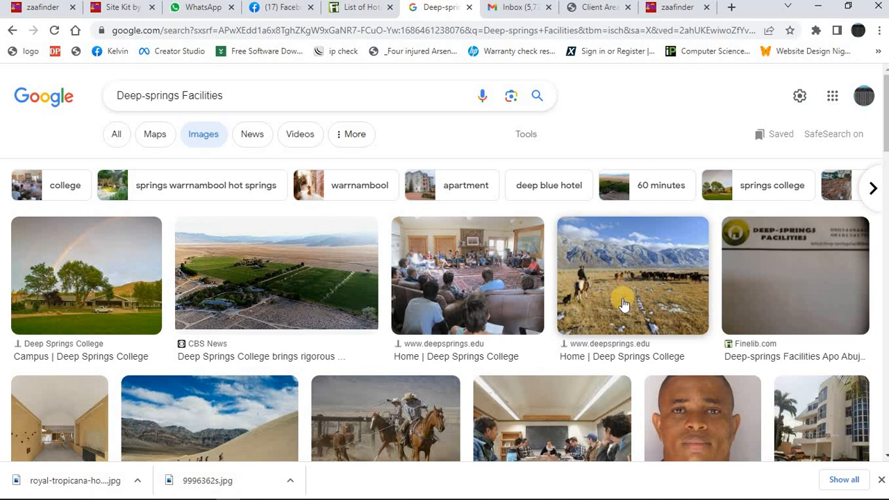
mouse_move(885, 118)
mouse_down()
mouse_move(887, 190)
mouse_move(887, 120)
mouse_up()
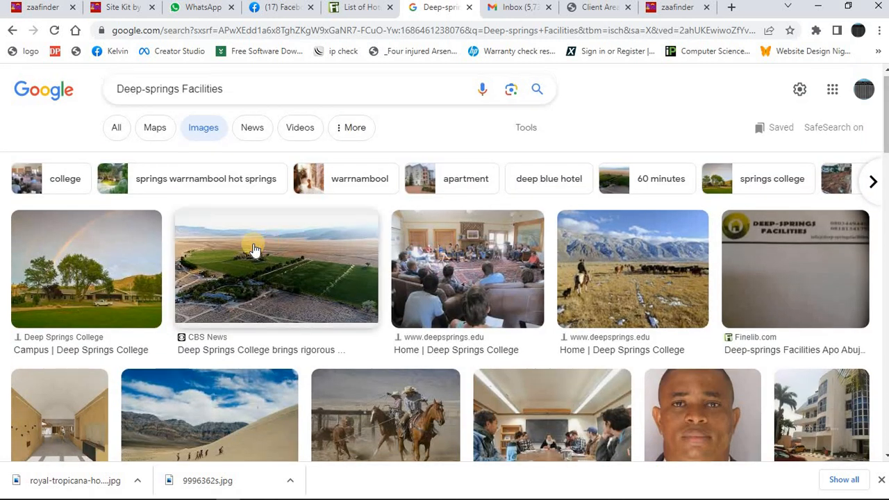
click(810, 278)
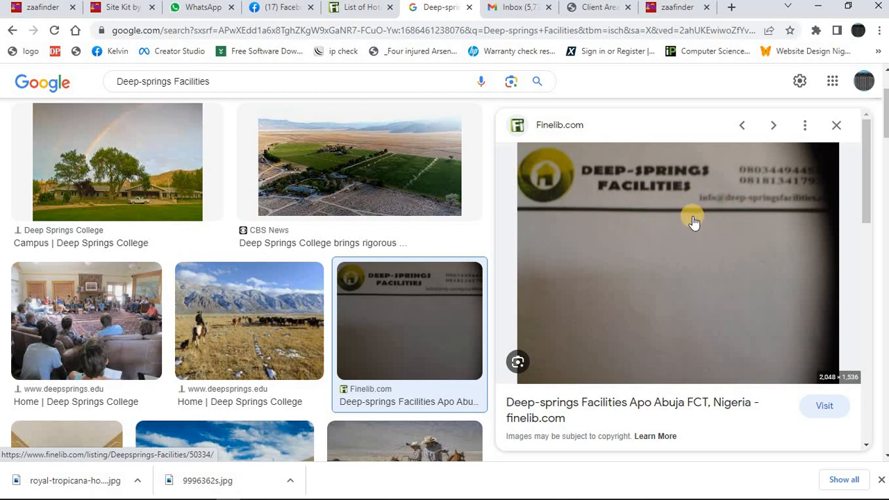
click(837, 129)
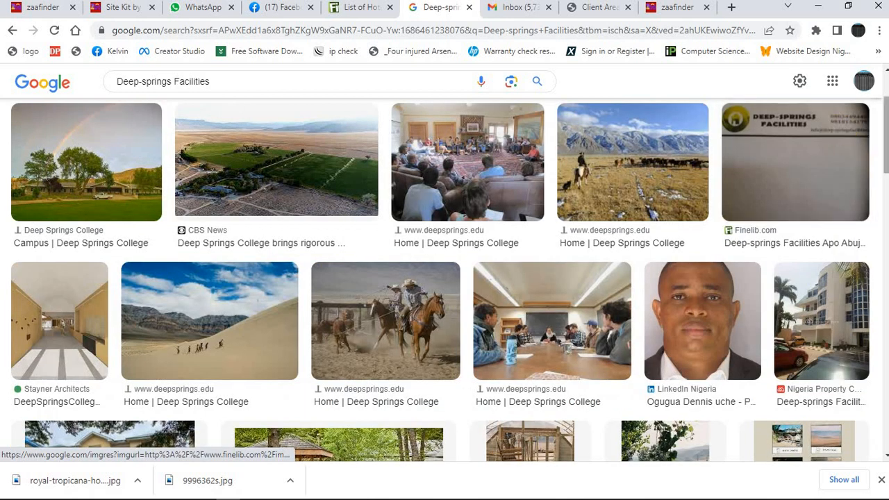
scroll(596, 115, up, 3)
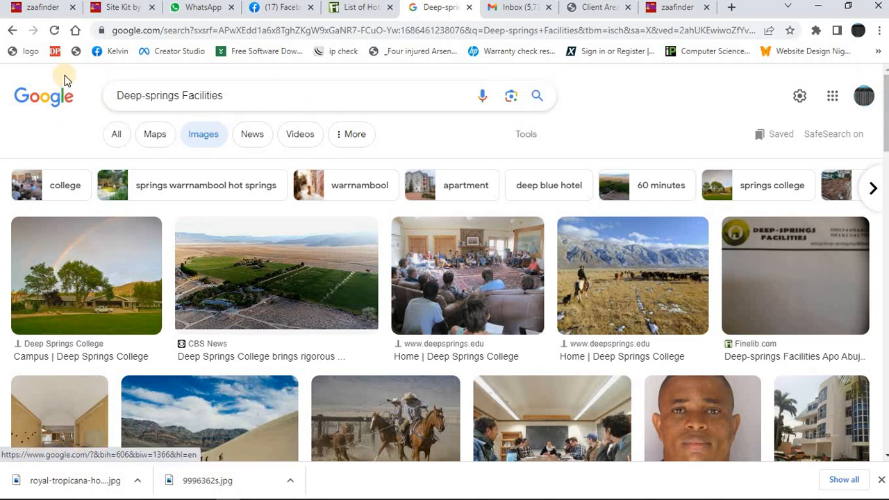
click(43, 8)
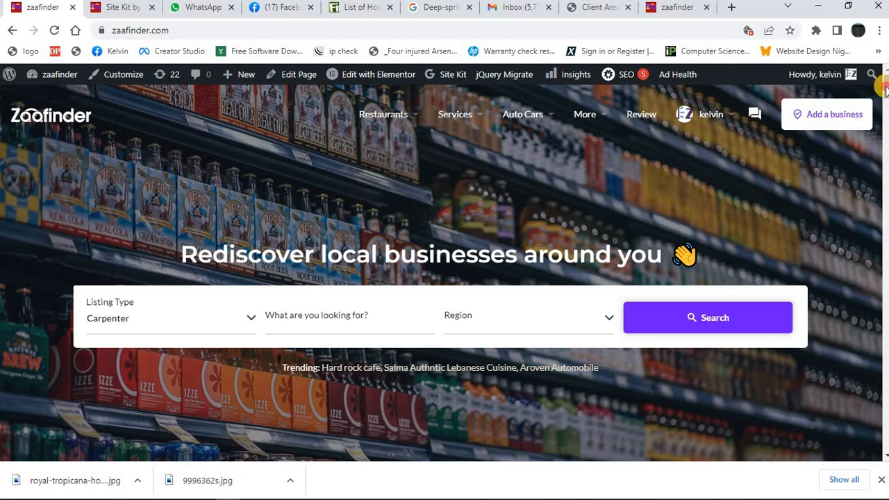
mouse_move(885, 90)
mouse_down()
mouse_move(877, 196)
mouse_move(884, 80)
mouse_up()
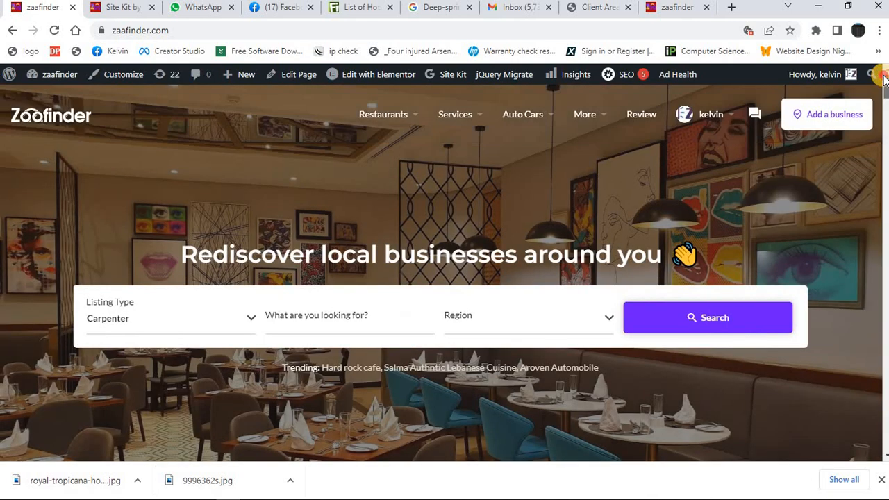